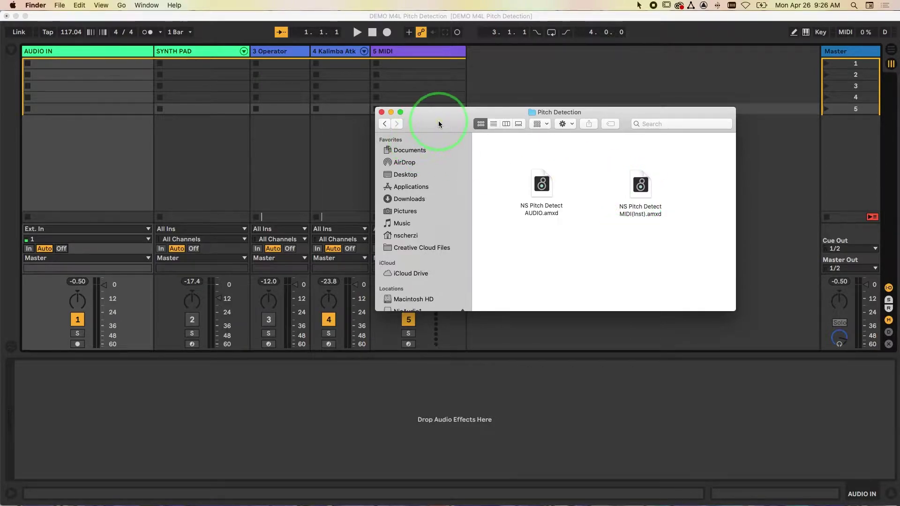
# Step: Switch to Ableton Live and open the User Library's Max Audio Effect folder within the Audio Effects presets
pyautogui.click(288, 17)
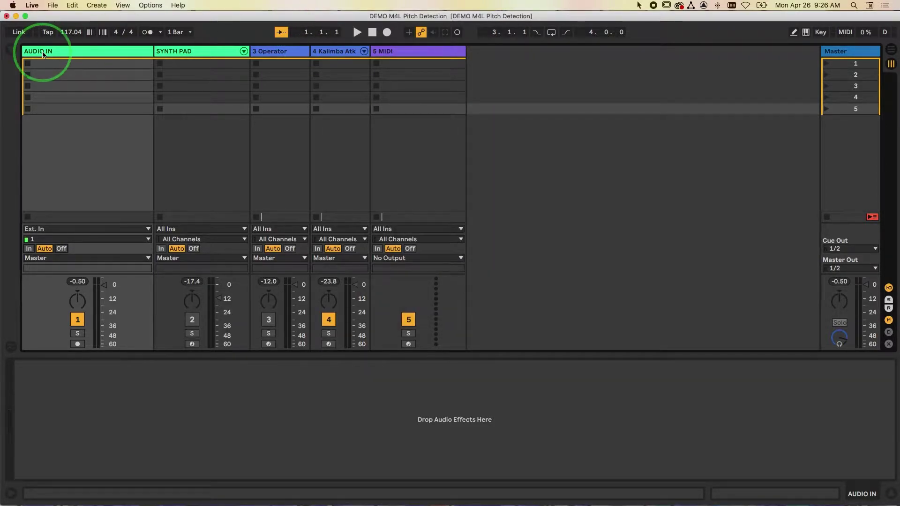
pyautogui.click(11, 50)
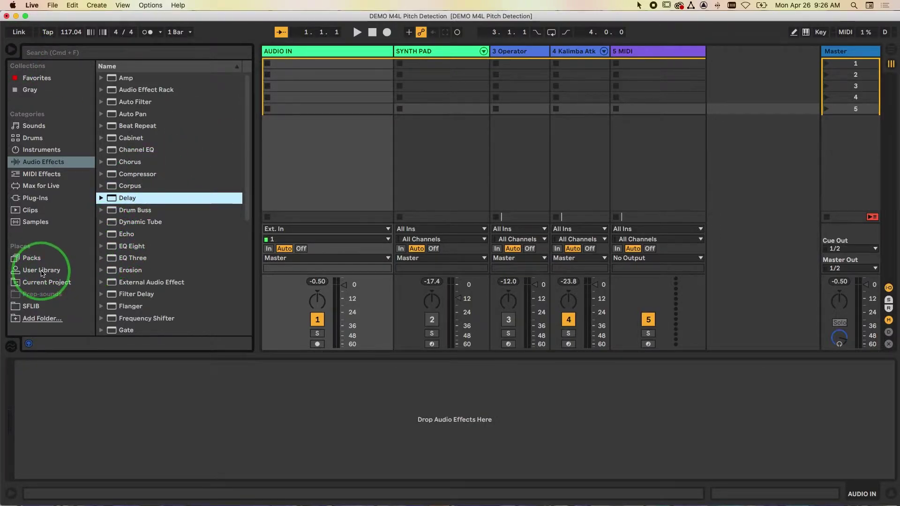
pyautogui.click(56, 271)
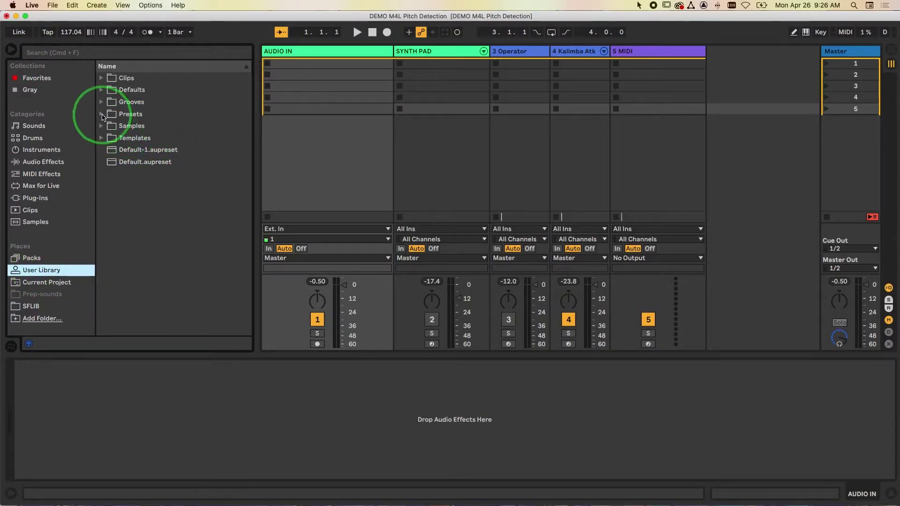
pyautogui.click(124, 114)
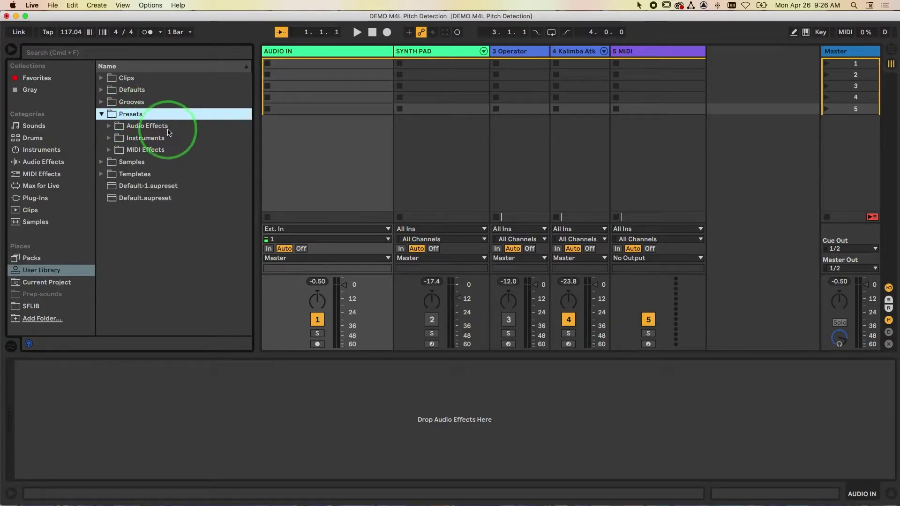
pyautogui.click(110, 126)
pyautogui.scroll(-2, 187, 168)
pyautogui.scroll(-8, 187, 167)
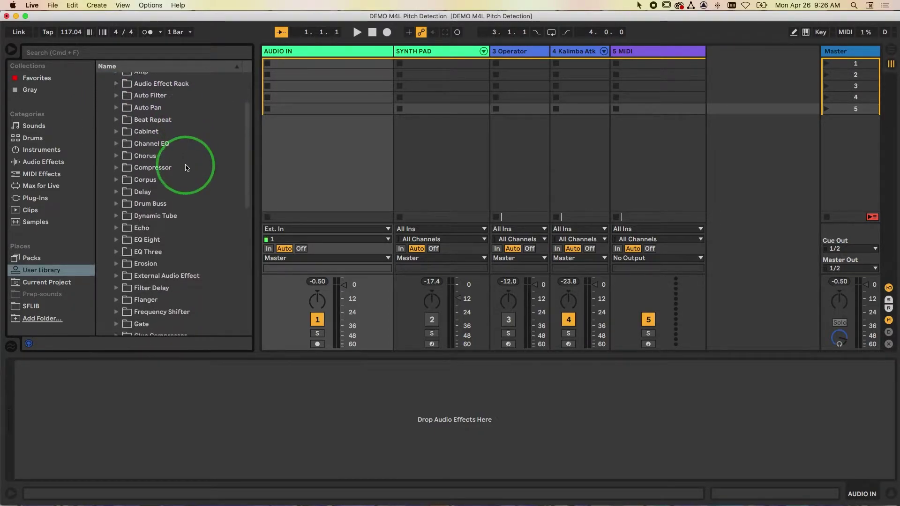
pyautogui.scroll(-1, 186, 168)
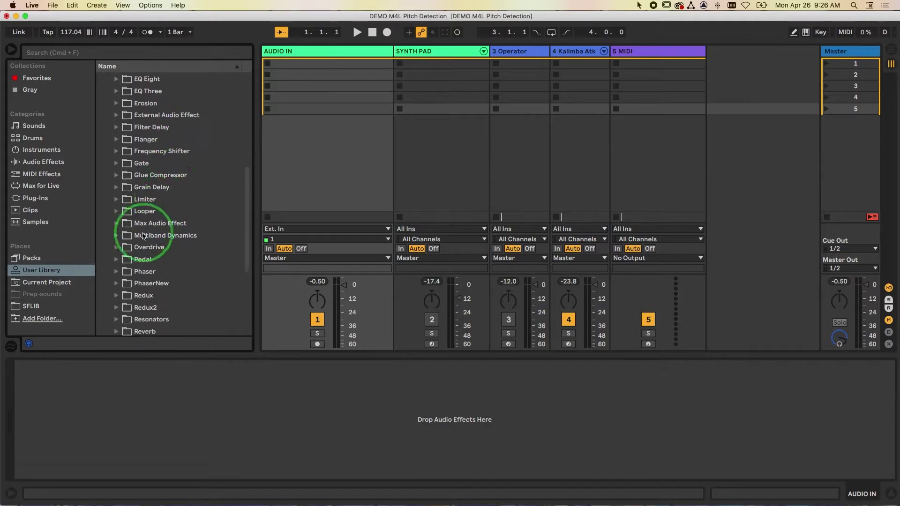
pyautogui.click(116, 225)
pyautogui.scroll(-5, 178, 232)
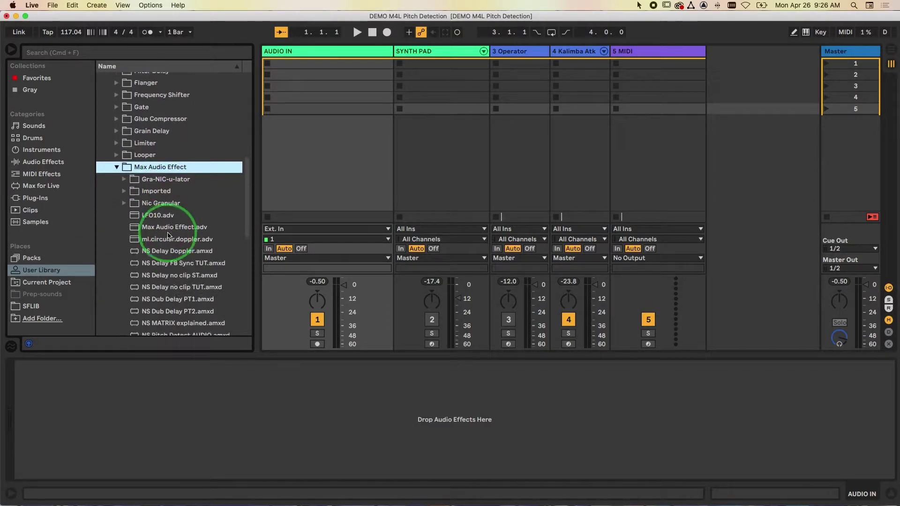
pyautogui.scroll(-1, 169, 235)
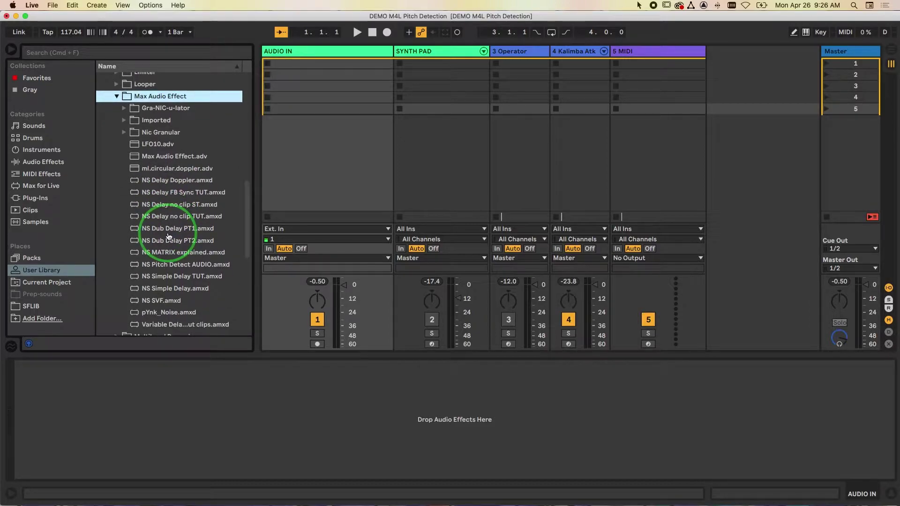
# Step: Copy NS Pitch Detect AUDIO.amxd from the Finder folder Pitch Detection into the Max Audio Effect folder, overwriting the existing file
pyautogui.press('super+Tab')
pyautogui.click(574, 201)
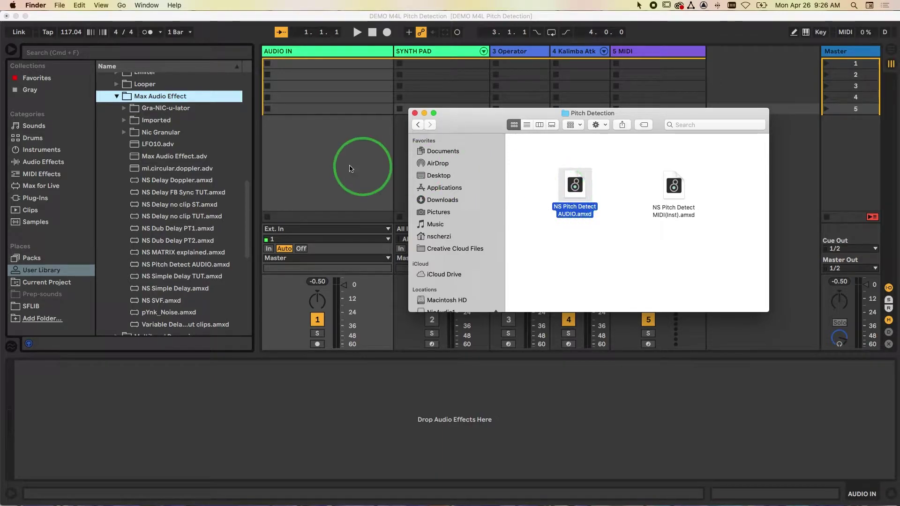
pyautogui.moveTo(576, 195); pyautogui.dragTo(226, 243)
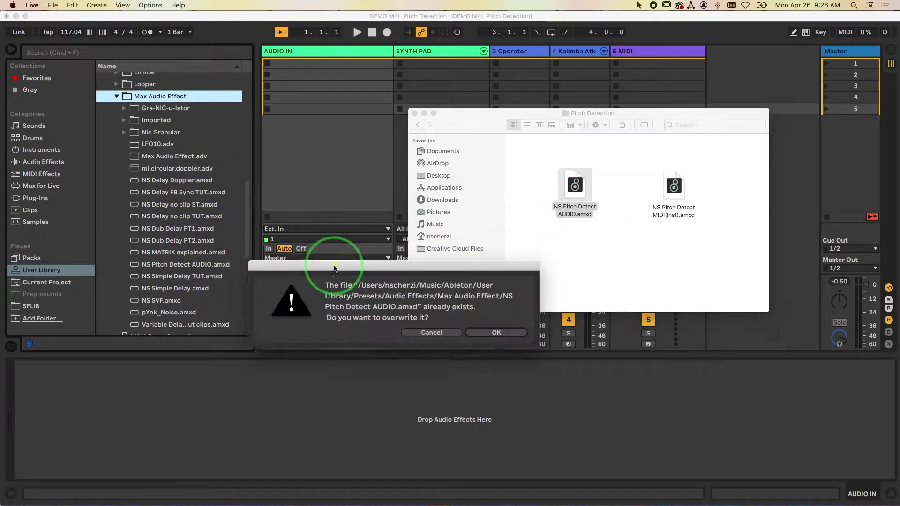
pyautogui.click(431, 375)
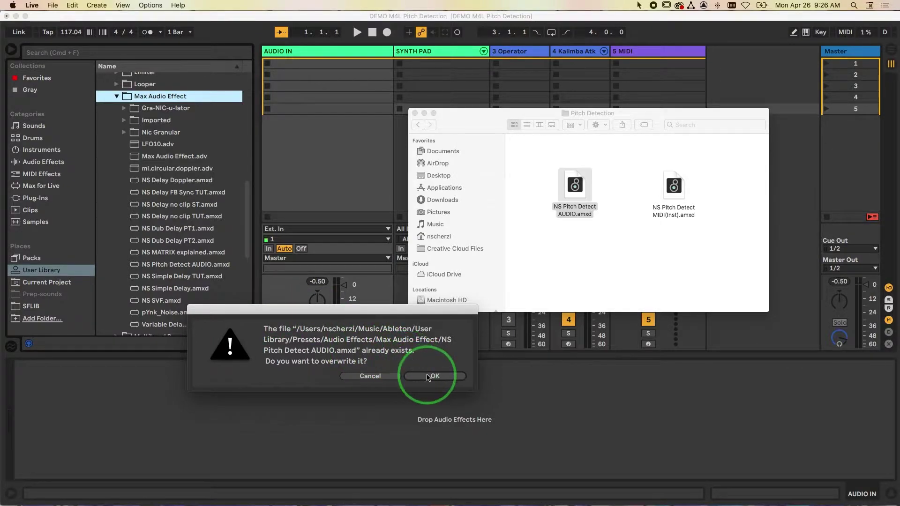
# Step: Load NS Pitch Detect AUDIO.amxd from the Max Audio Effect folder onto the AUDIO IN track
pyautogui.click(178, 240)
pyautogui.scroll(-1, 178, 241)
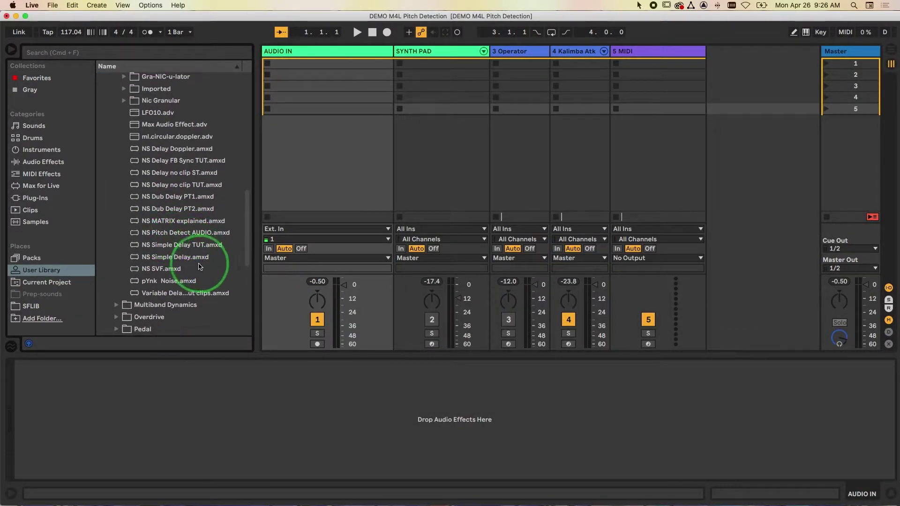
pyautogui.click(165, 233)
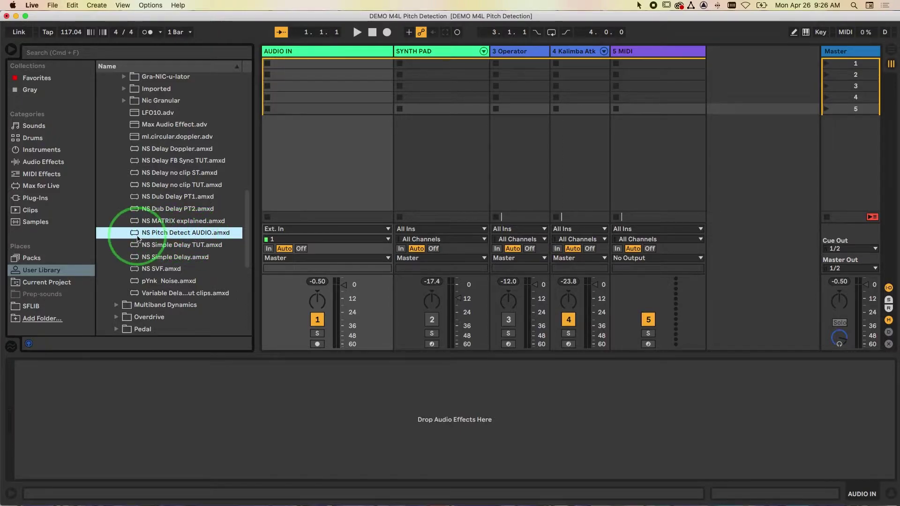
pyautogui.moveTo(135, 237); pyautogui.dragTo(306, 153)
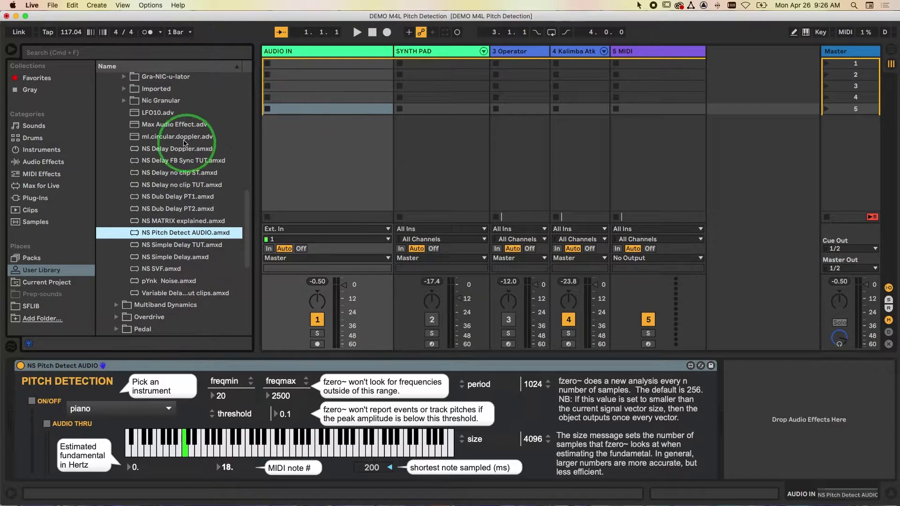
# Step: Collapse the Audio Effects presets and open the Max MIDI Effect folder within the MIDI Effects presets
pyautogui.scroll(15, 187, 138)
pyautogui.scroll(5, 184, 143)
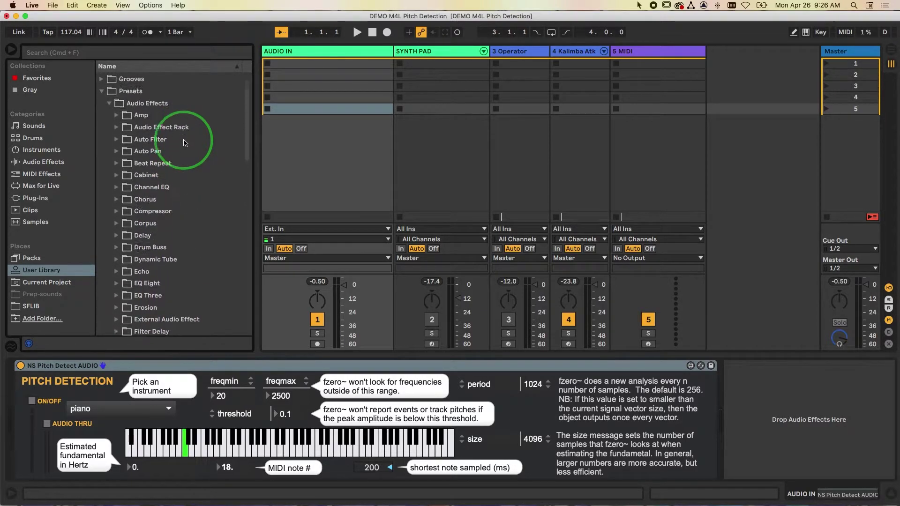
pyautogui.scroll(-10, 185, 143)
pyautogui.scroll(12, 184, 143)
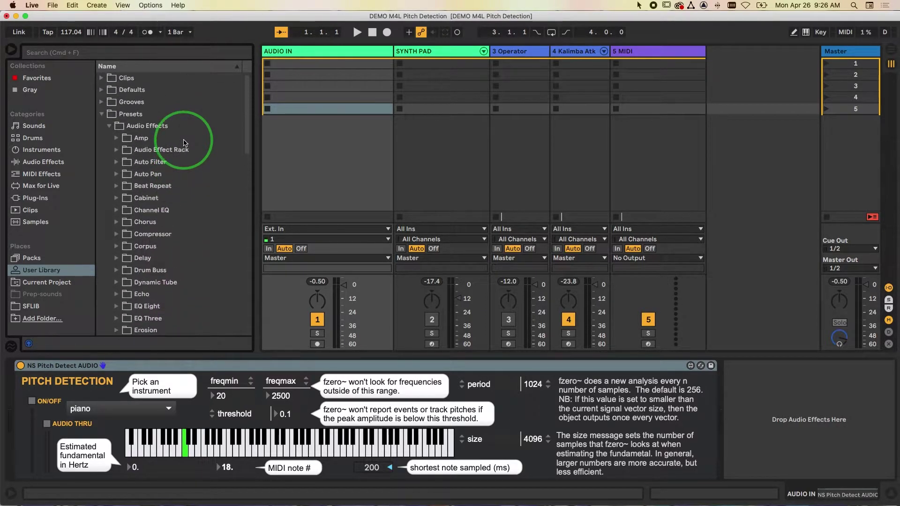
pyautogui.click(111, 127)
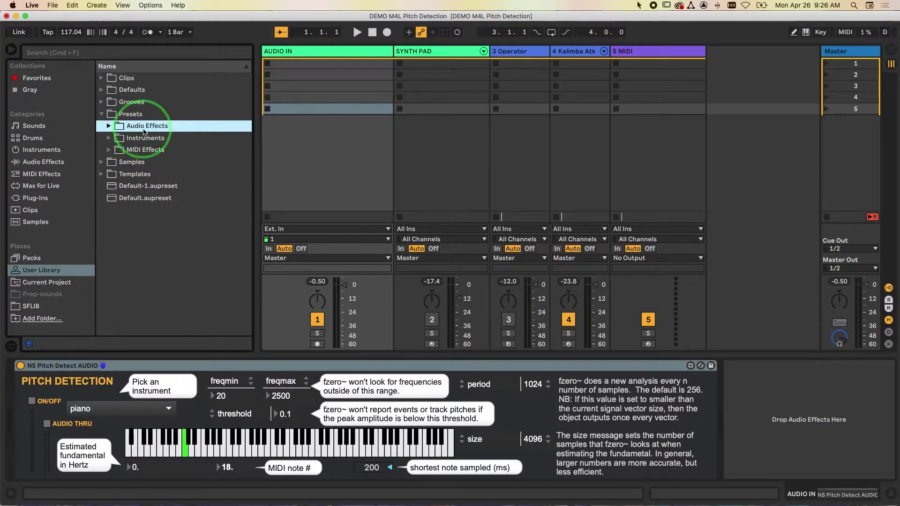
pyautogui.click(110, 149)
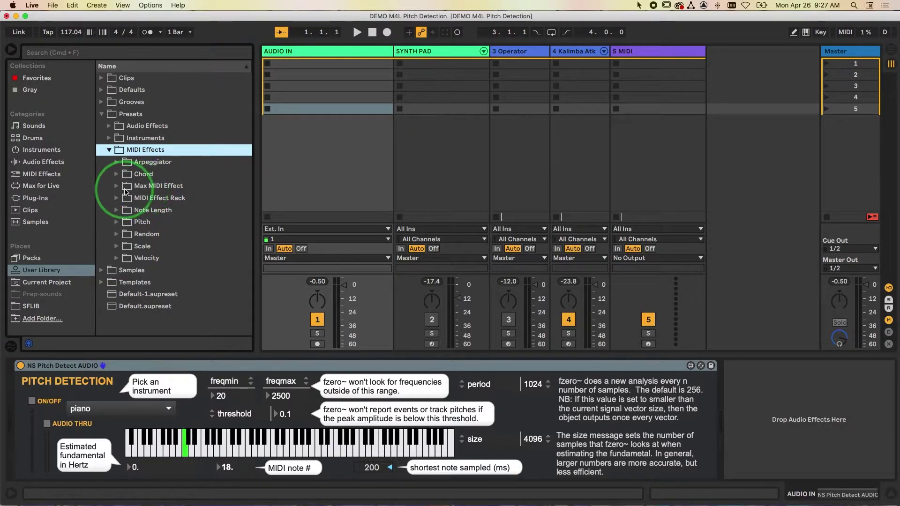
pyautogui.click(117, 186)
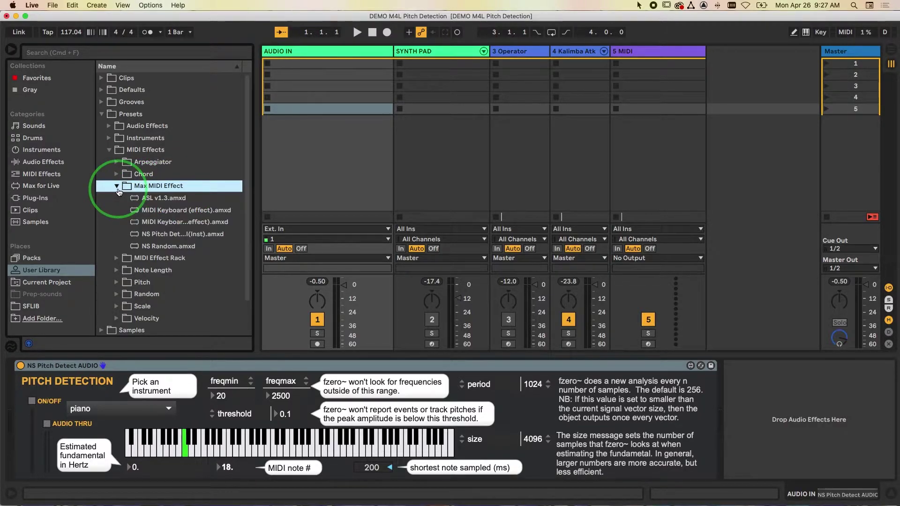
# Step: Try to copy NS Pitch Detect MIDI(Inst).amxd from the Finder folder Pitch Detection into the Max MIDI Effect folder
pyautogui.press('super+Tab')
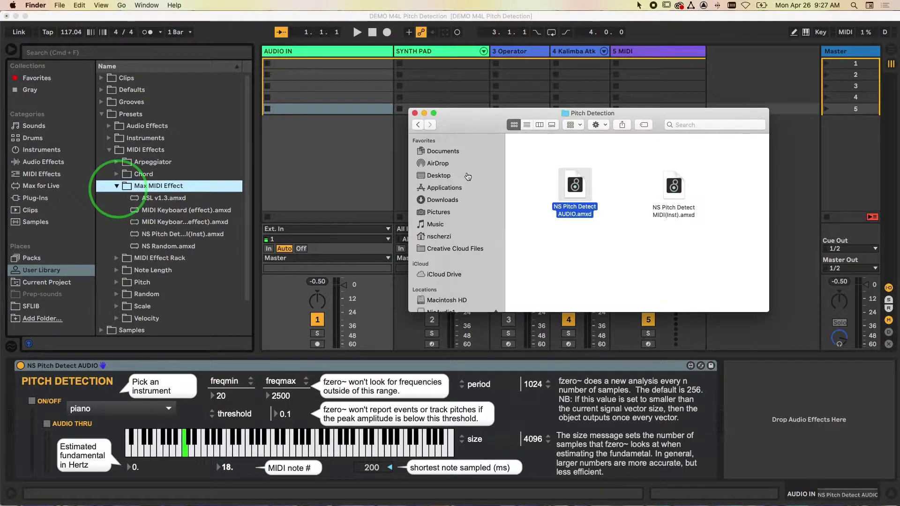
pyautogui.click(675, 183)
pyautogui.moveTo(658, 213); pyautogui.dragTo(402, 244)
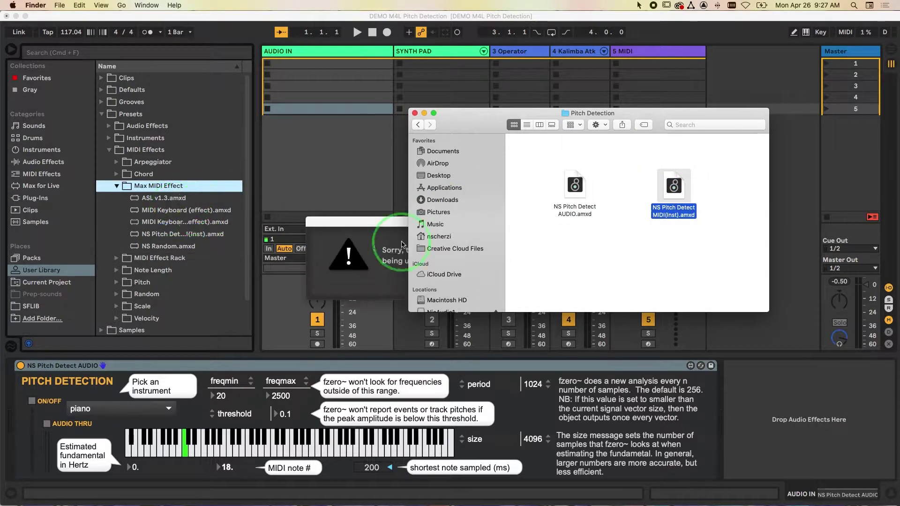
pyautogui.click(367, 221)
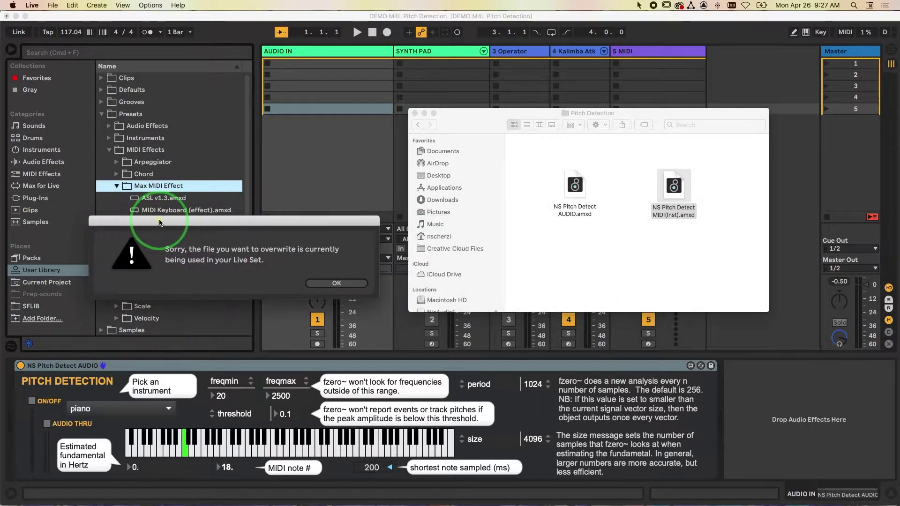
pyautogui.click(326, 285)
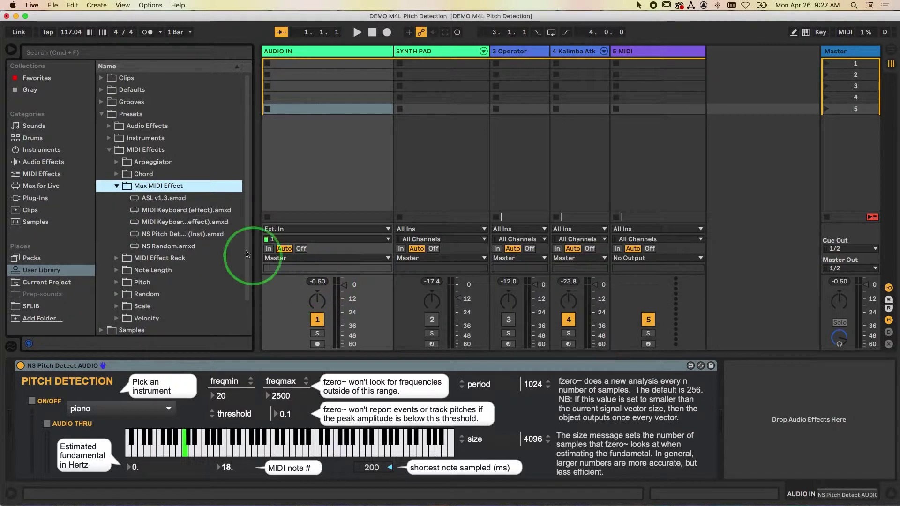
# Step: Load the NS Pitch Detect MIDI(Inst).amxd device from the Max MIDI Effect folder onto the 5 MIDI track
pyautogui.click(172, 235)
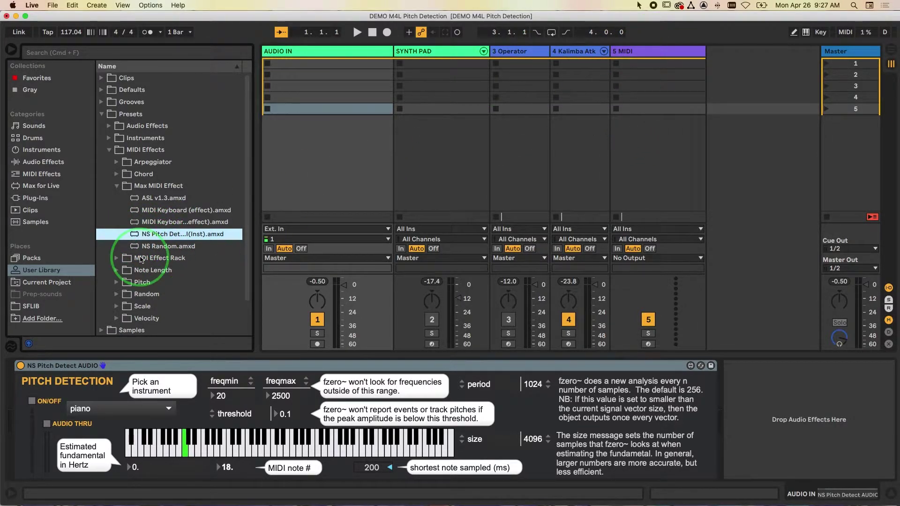
pyautogui.moveTo(138, 235); pyautogui.dragTo(662, 178)
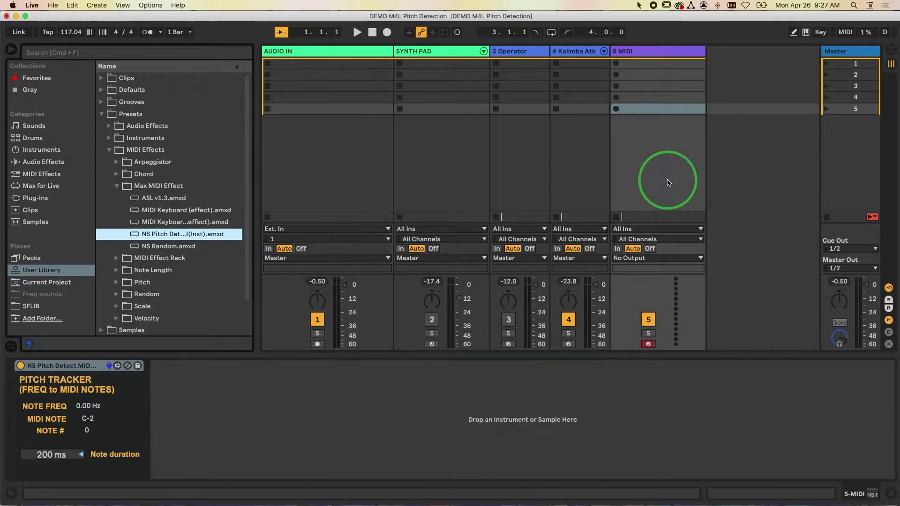
# Step: Review the pitch detection device on AUDIO IN and the pitch tracker device on the 5 MIDI track
pyautogui.click(651, 63)
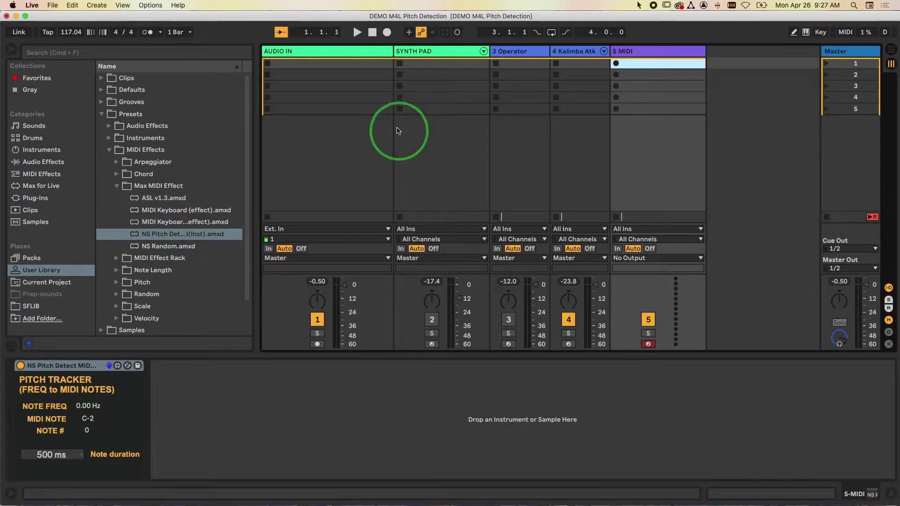
pyautogui.press('Left')
pyautogui.press('Left')
pyautogui.press('Left')
pyautogui.press('Left')
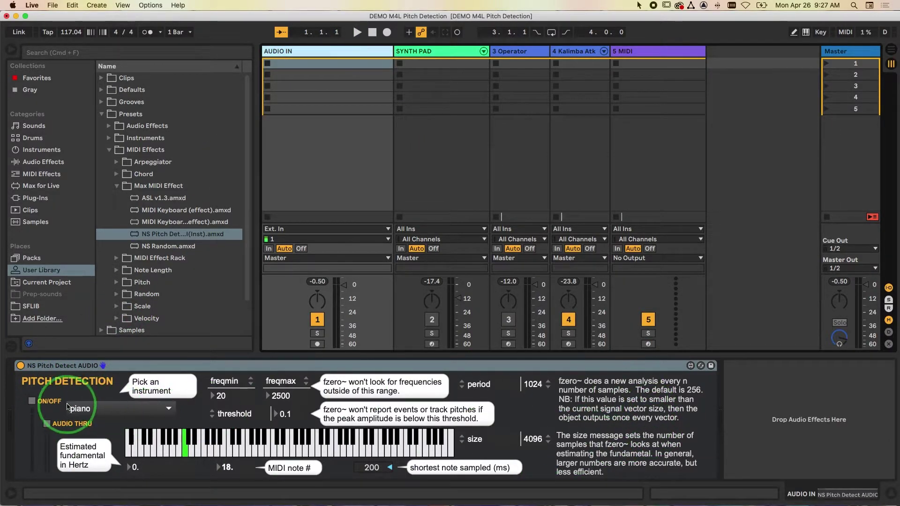
pyautogui.click(652, 50)
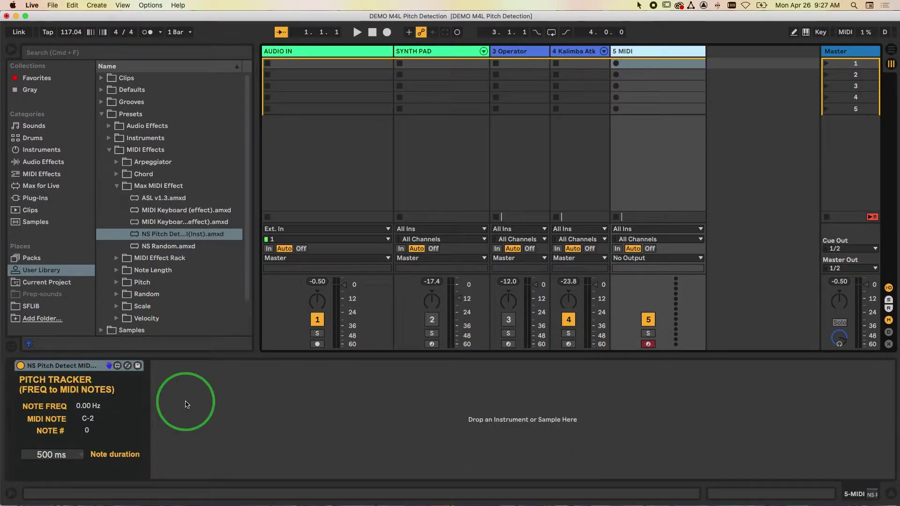
# Step: Deactivate the 4 Kalimba Atk track and set the AUDIO IN track's monitoring to In
pyautogui.click(568, 320)
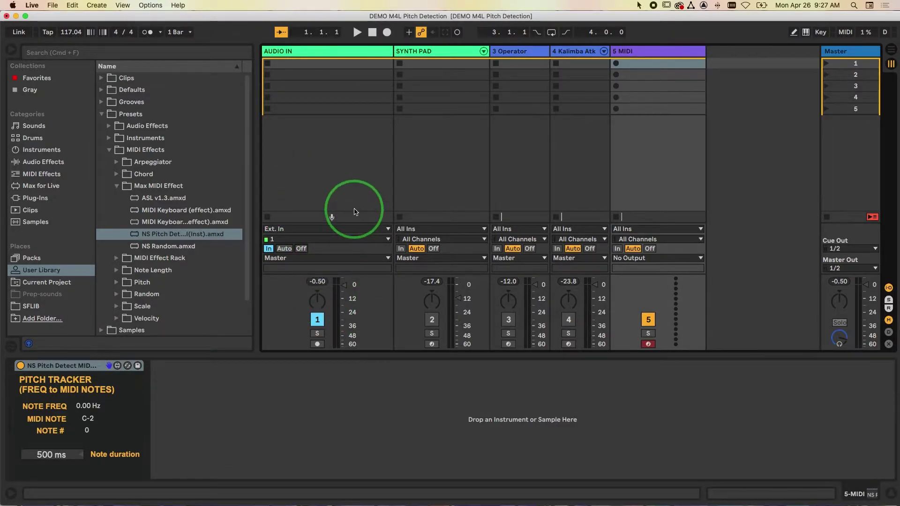
# Step: Load the Grand Piano.adg preset from Simpler's Piano & Keys instruments onto the 5 MIDI track
pyautogui.click(102, 117)
pyautogui.click(41, 150)
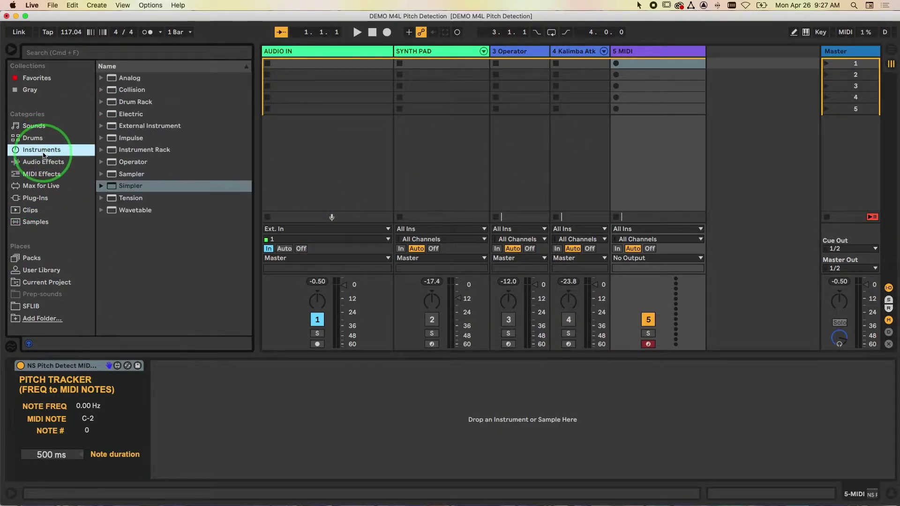
pyautogui.click(101, 186)
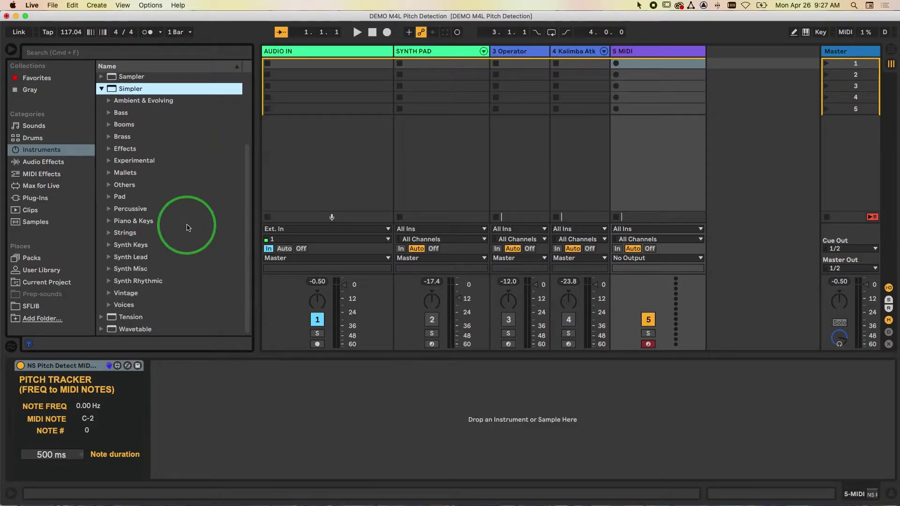
pyautogui.click(111, 221)
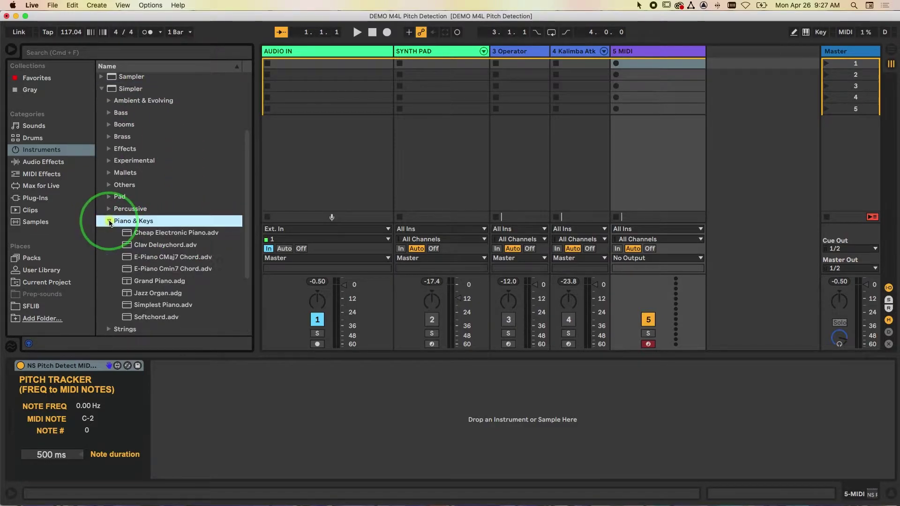
pyautogui.click(145, 270)
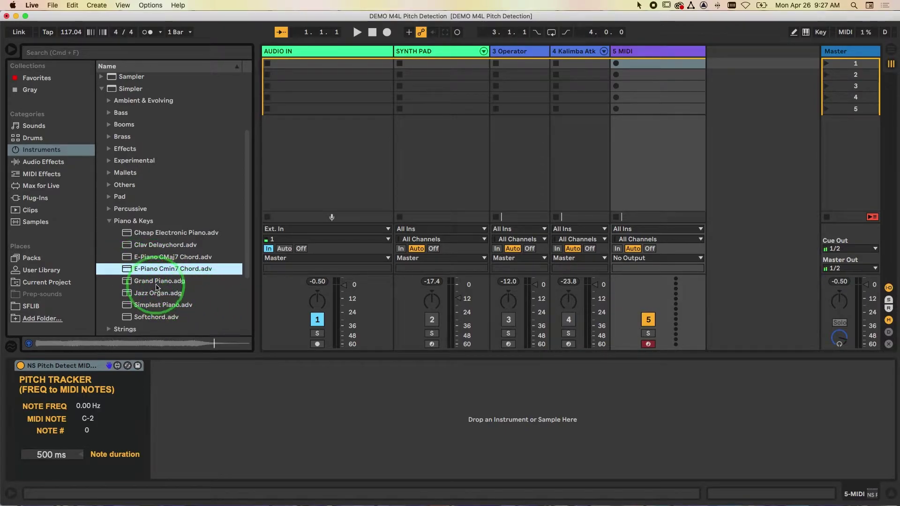
pyautogui.click(128, 283)
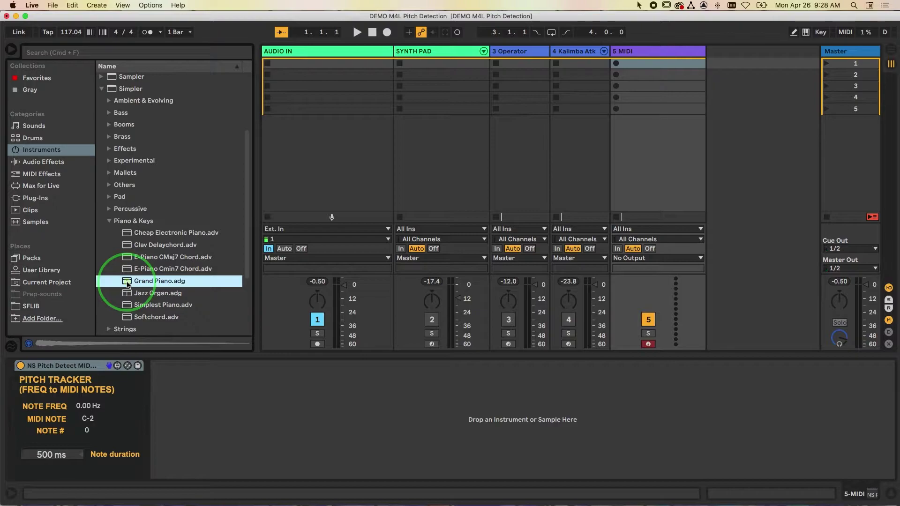
pyautogui.moveTo(129, 284); pyautogui.dragTo(640, 173)
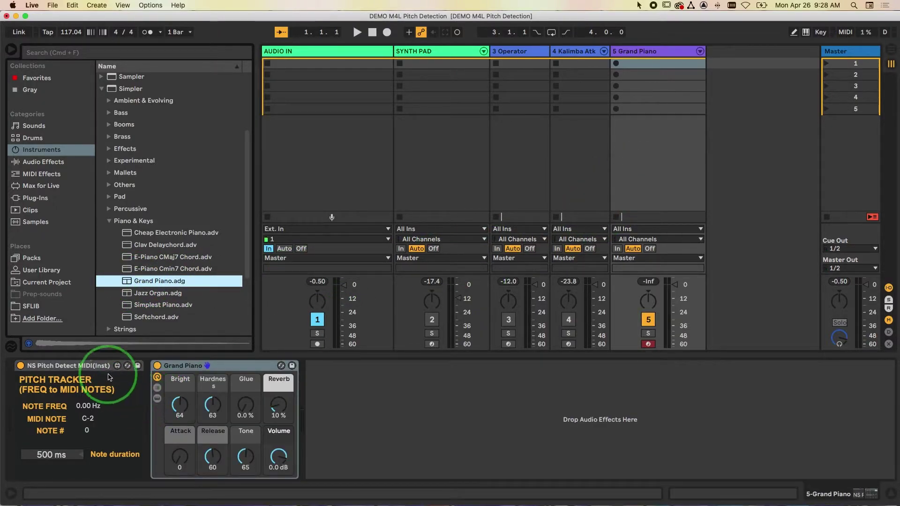
# Step: Display the AUDIO IN track's pitch detection device and hide the browser
pyautogui.moveTo(98, 371); pyautogui.dragTo(121, 368)
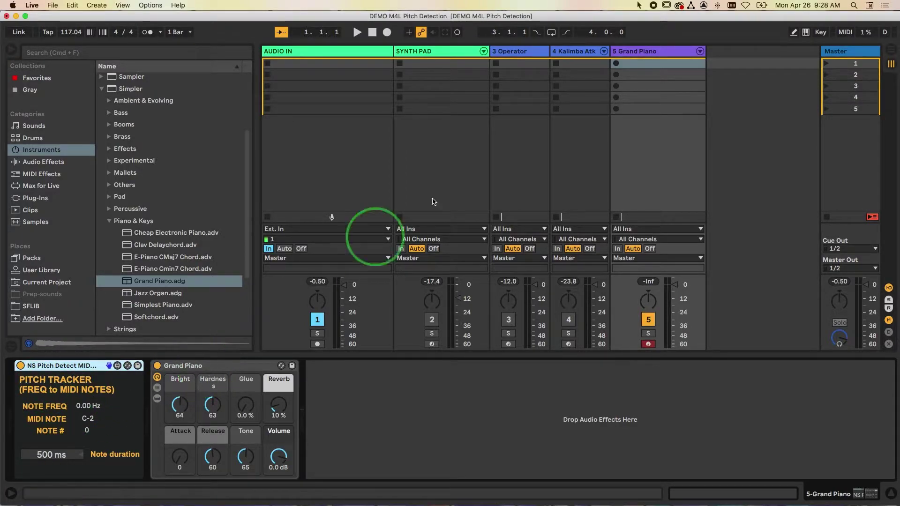
pyautogui.click(645, 54)
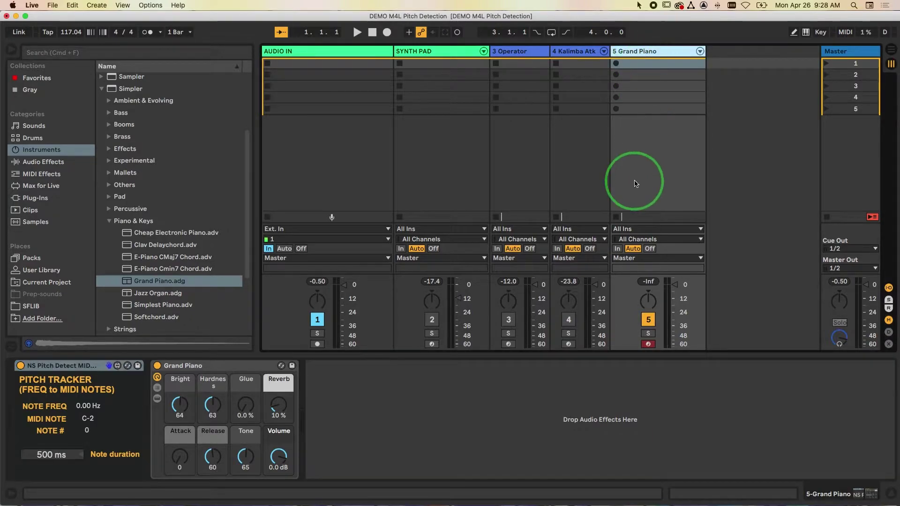
pyautogui.click(318, 32)
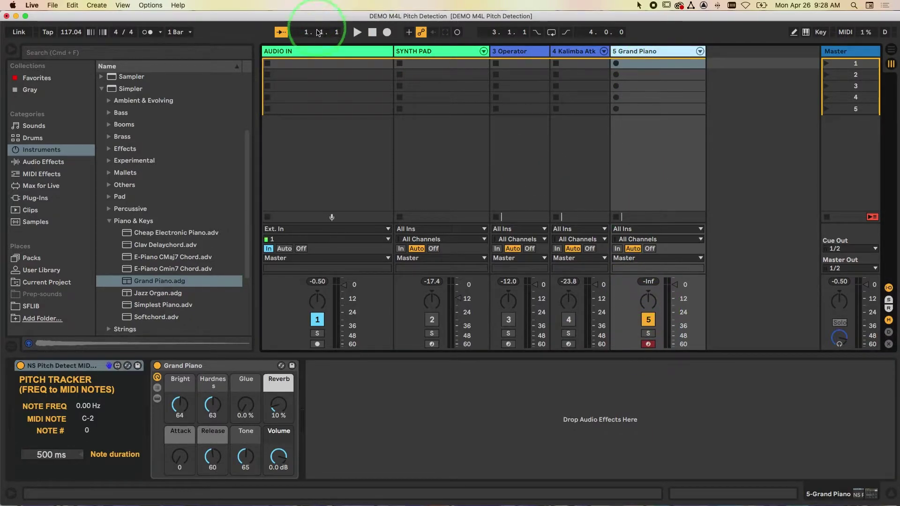
pyautogui.click(322, 55)
pyautogui.click(320, 66)
pyautogui.click(2, 57)
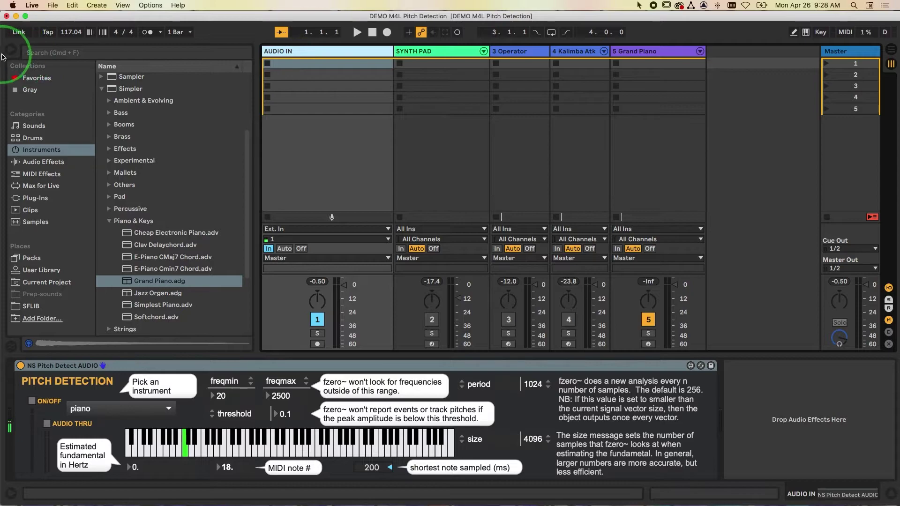
pyautogui.click(13, 54)
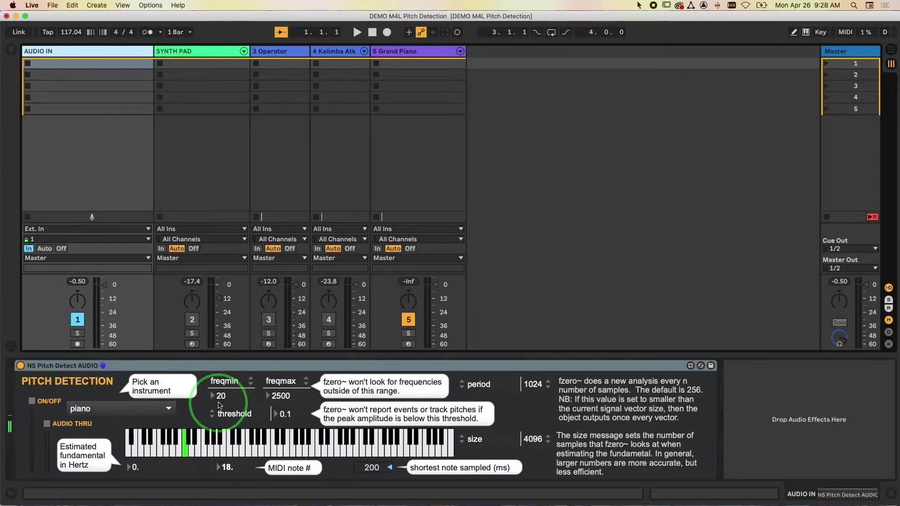
# Step: Try the alto saxophone and bass guitar instrument presets in the pitch detection device
pyautogui.click(147, 412)
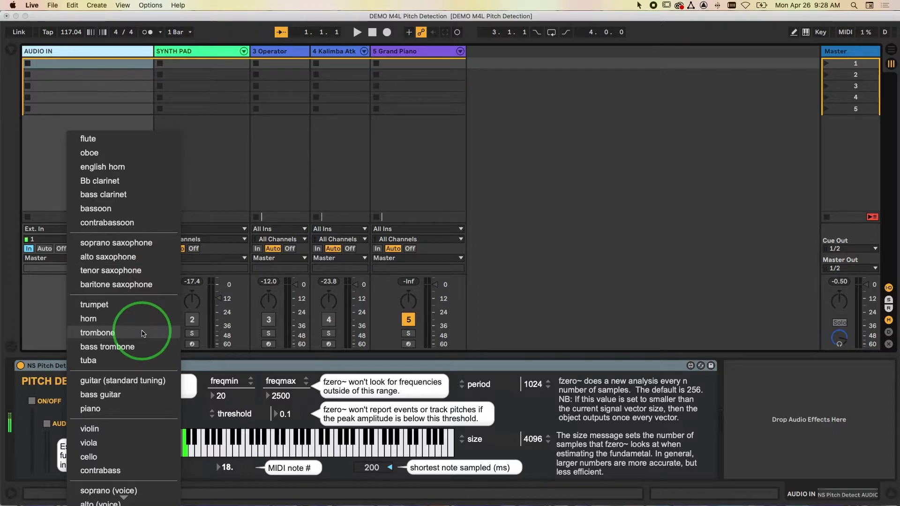
pyautogui.click(122, 261)
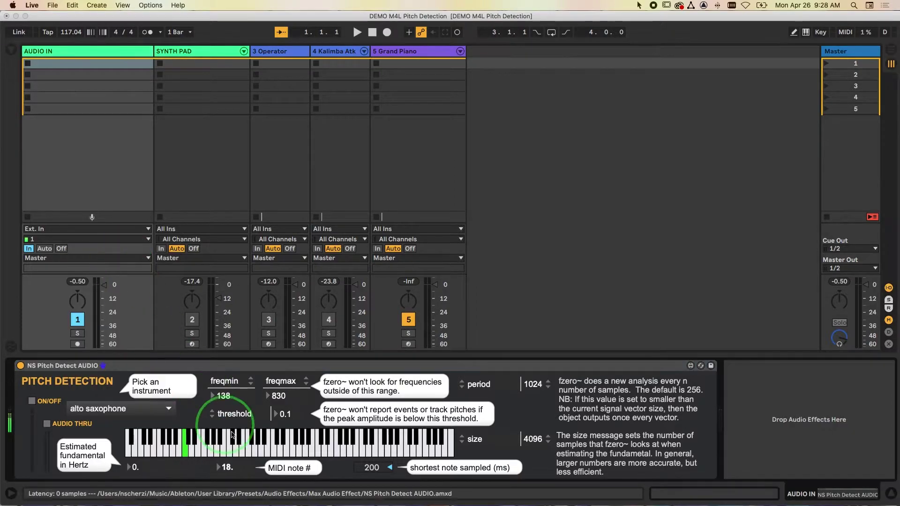
pyautogui.click(120, 409)
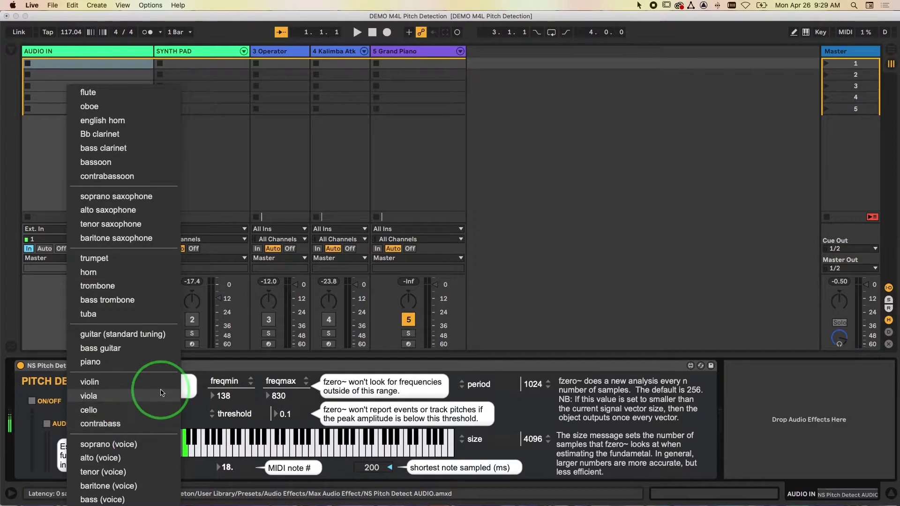
pyautogui.click(119, 348)
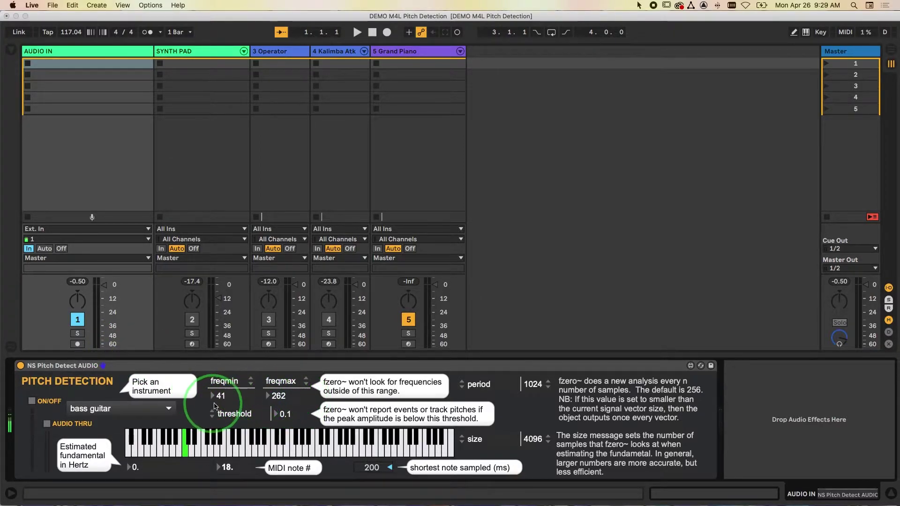
# Step: Choose the baritone (voice) instrument in the pitch detection device and set freqmax to 215
pyautogui.click(111, 411)
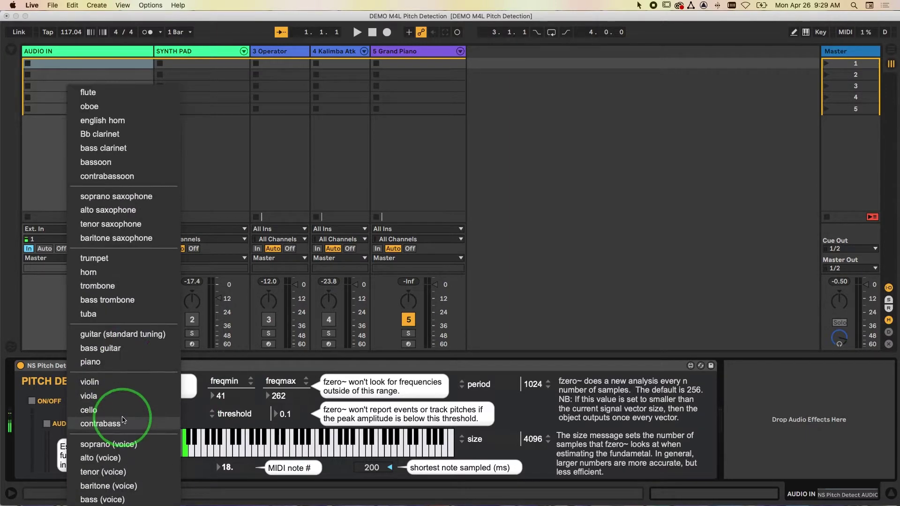
pyautogui.click(123, 486)
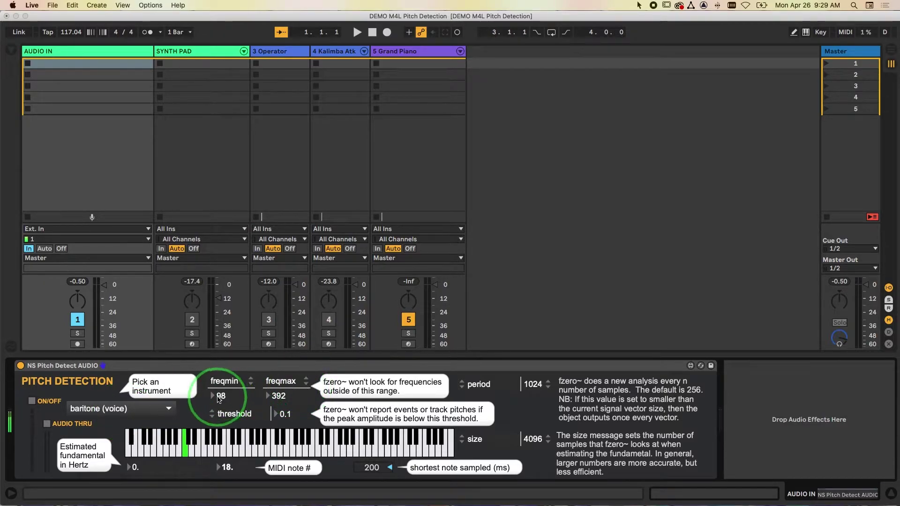
pyautogui.moveTo(283, 396); pyautogui.dragTo(282, 476)
pyautogui.moveTo(289, 356); pyautogui.dragTo(445, 356)
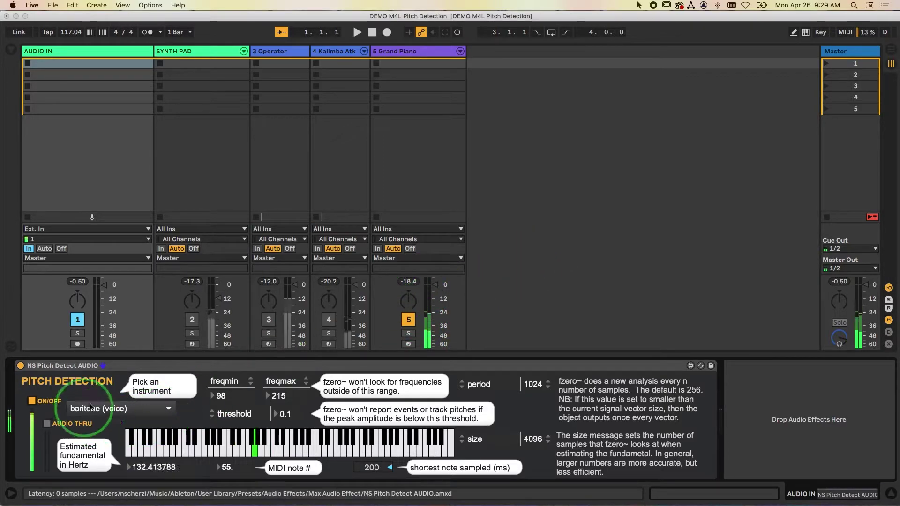
# Step: Deactivate the 5 Grand Piano track while enabling the detector's Audio Thru, and reactivate the track to hear both signals
pyautogui.click(409, 321)
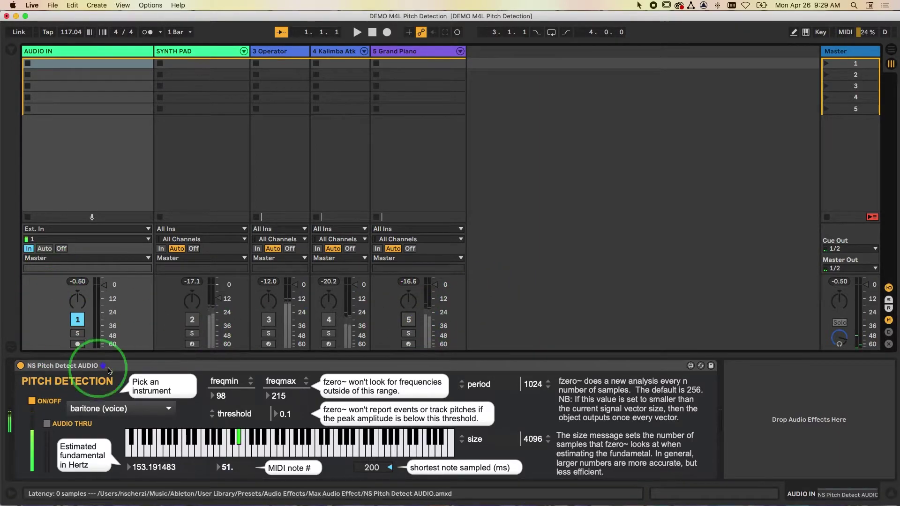
pyautogui.click(73, 414)
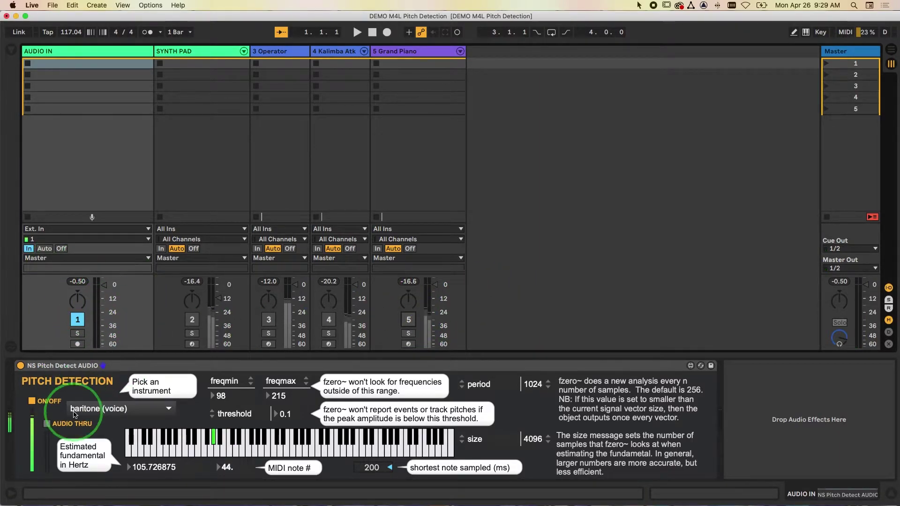
pyautogui.click(48, 426)
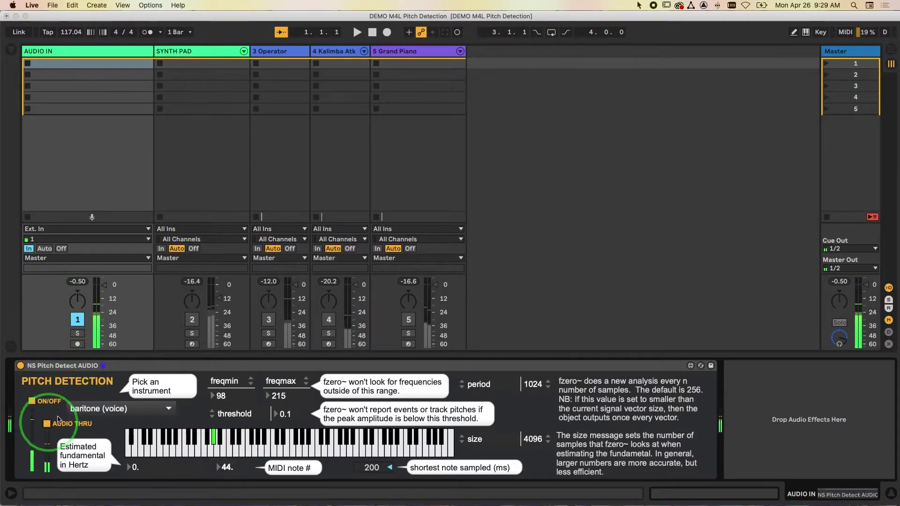
pyautogui.click(409, 319)
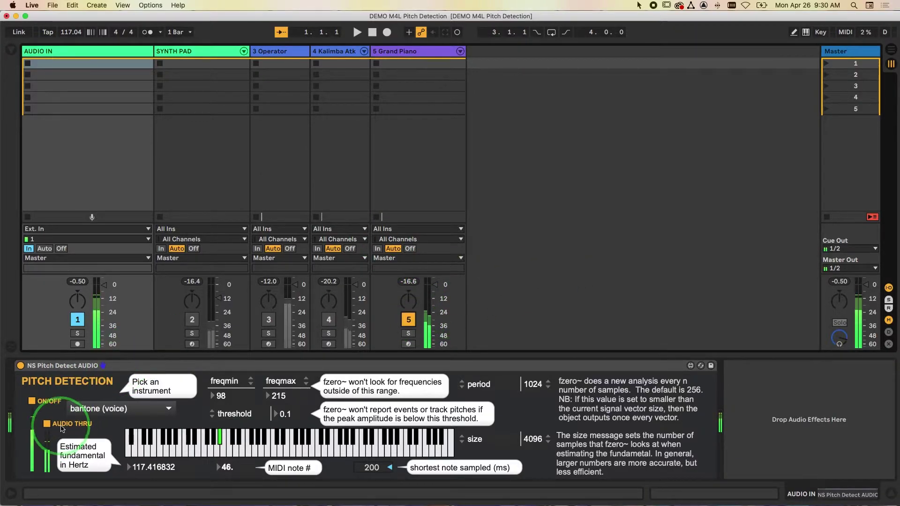
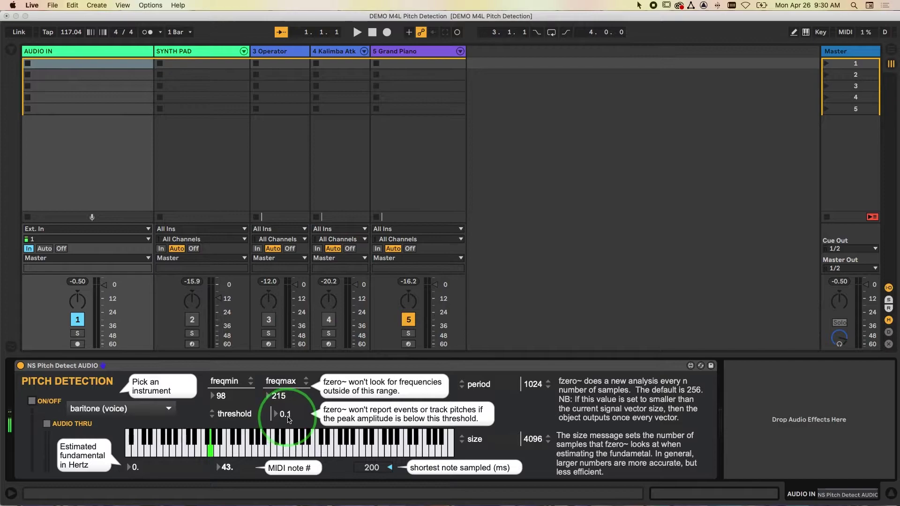
# Step: Set the pitch detector's threshold to 0.4 and test it by switching detection on and off
pyautogui.click(32, 401)
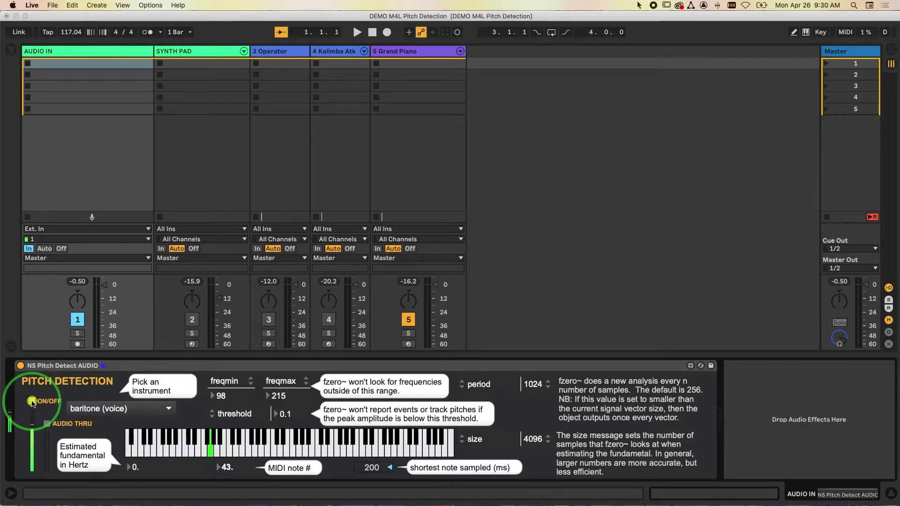
pyautogui.click(290, 415)
pyautogui.moveTo(291, 415); pyautogui.dragTo(290, 412)
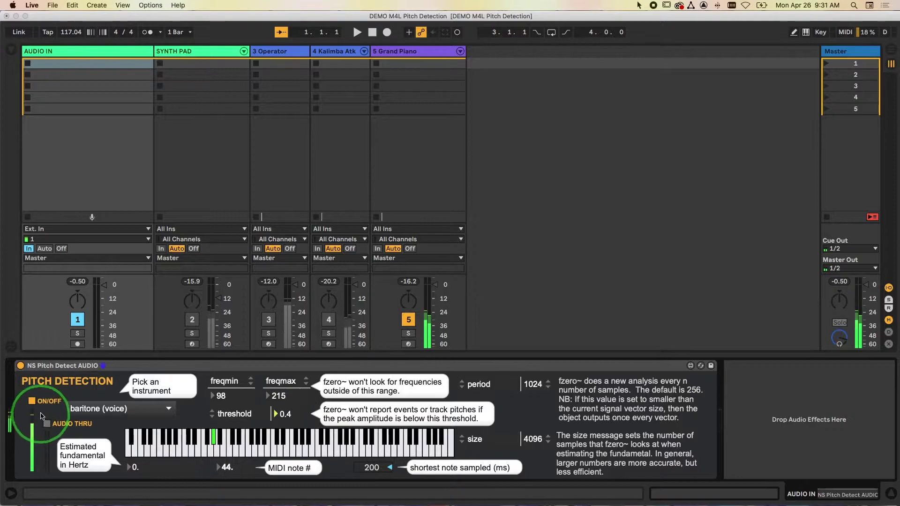
pyautogui.click(32, 402)
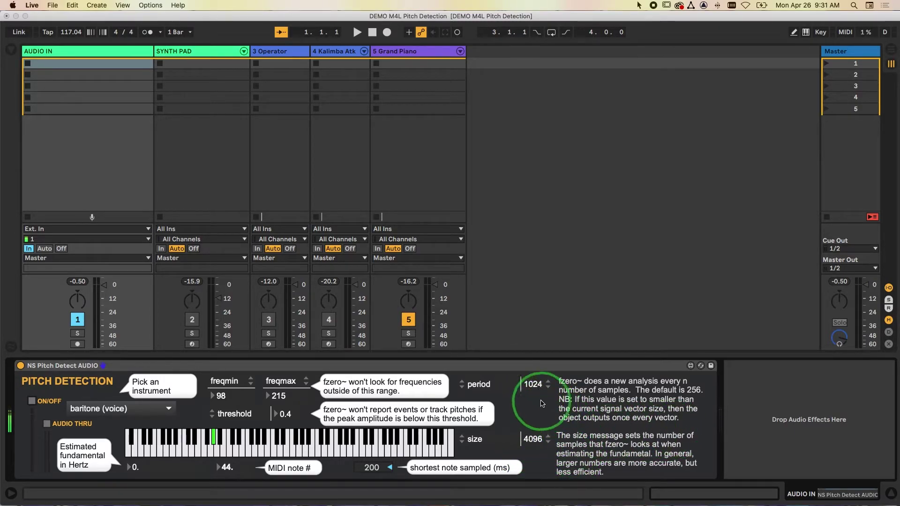
# Step: Turn on pitch detection on AUDIO IN and display the pitch tracker on the 5 Grand Piano track
pyautogui.click(536, 440)
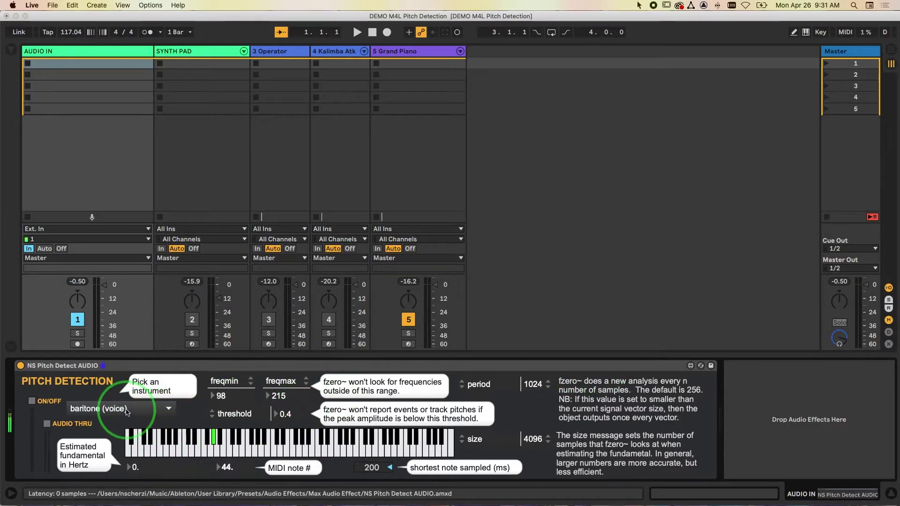
pyautogui.click(32, 401)
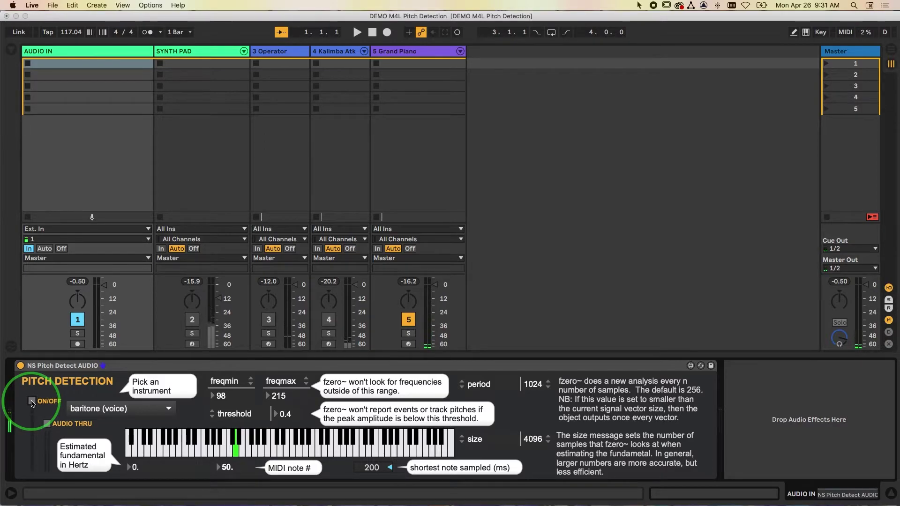
pyautogui.click(397, 51)
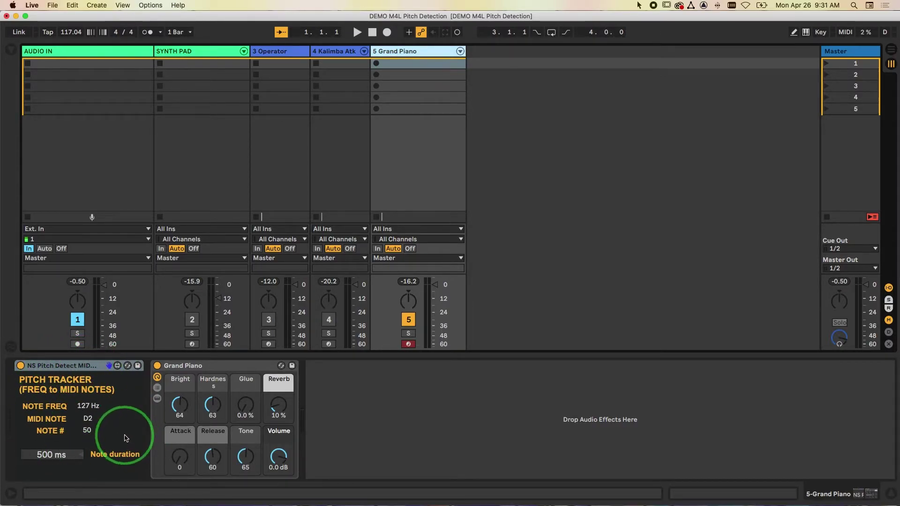
pyautogui.click(120, 53)
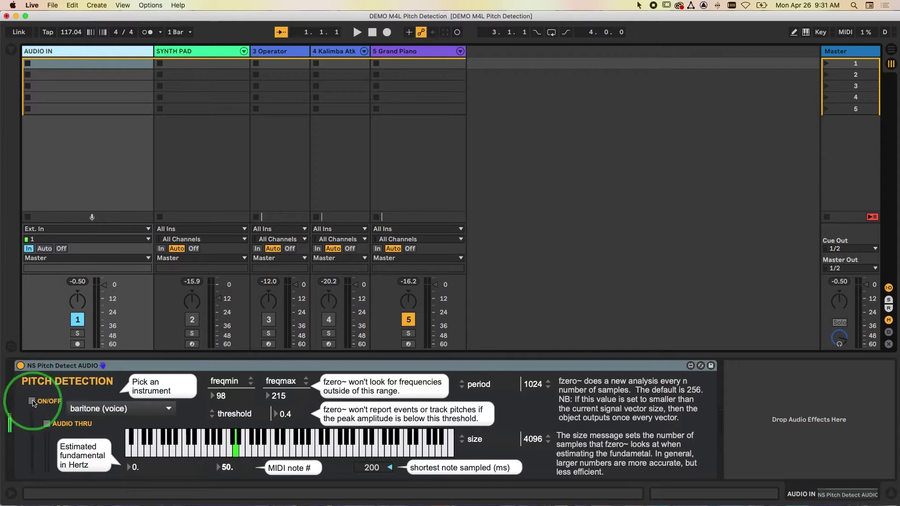
pyautogui.click(403, 51)
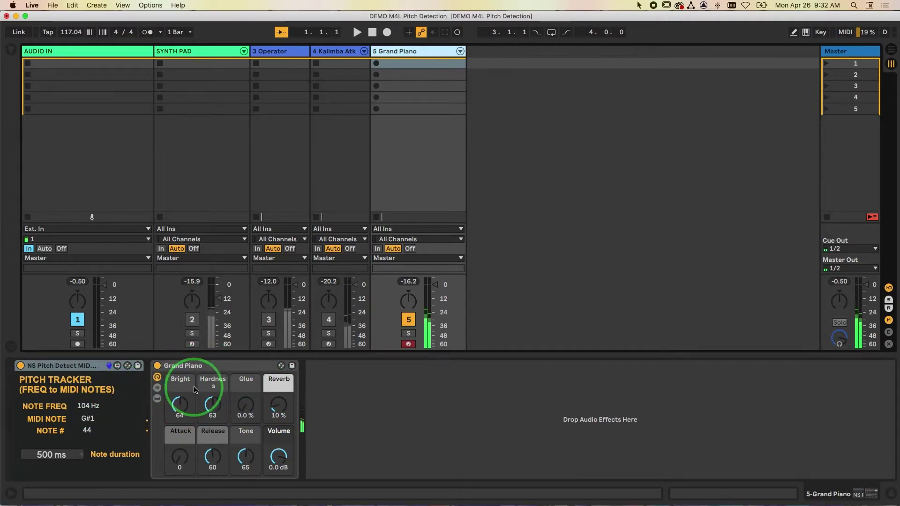
# Step: Deactivate the 5 Grand Piano track and activate 3 Operator in its place, monitoring the detector on AUDIO IN
pyautogui.click(409, 321)
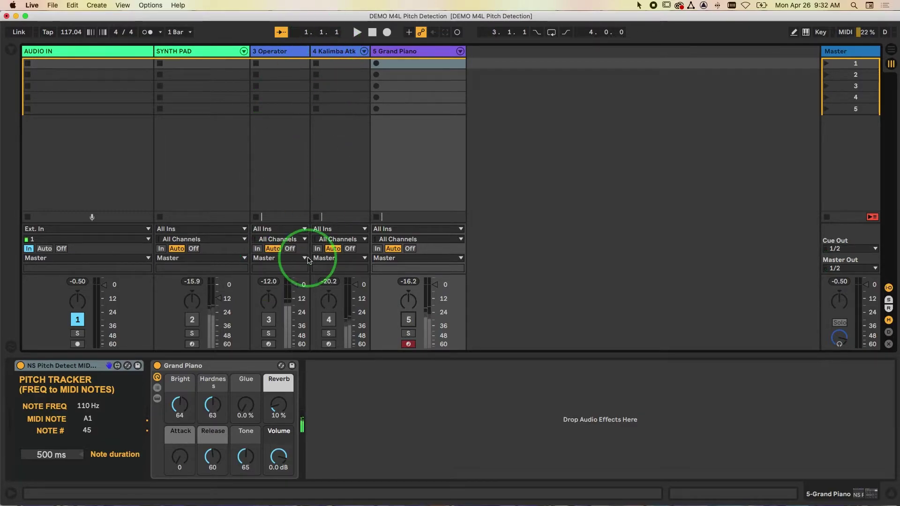
pyautogui.click(279, 51)
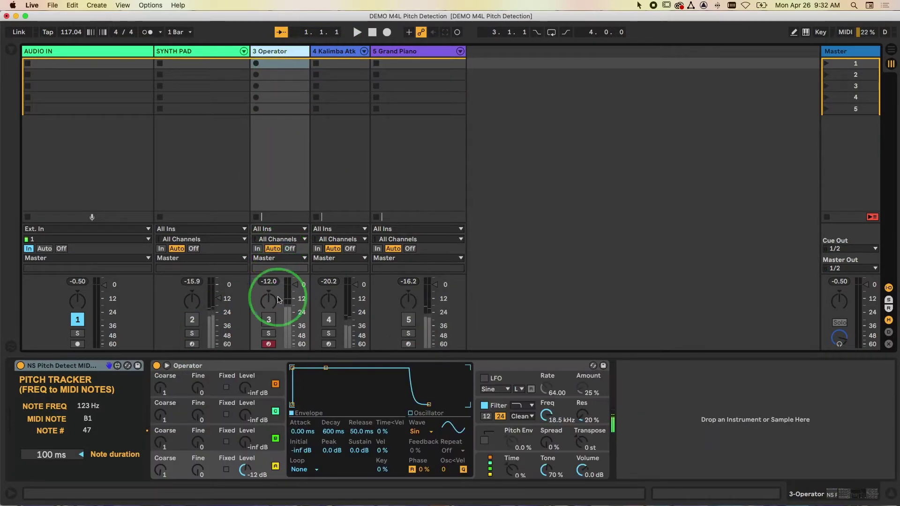
pyautogui.click(269, 319)
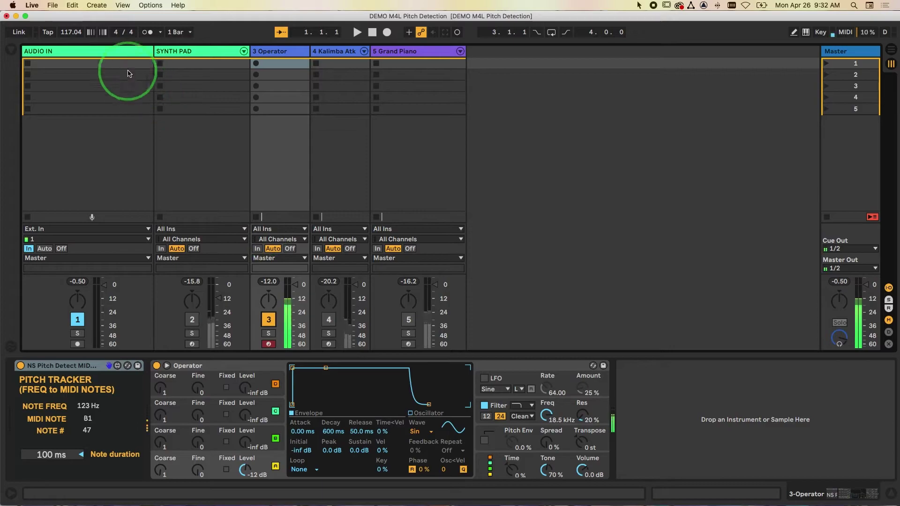
pyautogui.click(115, 52)
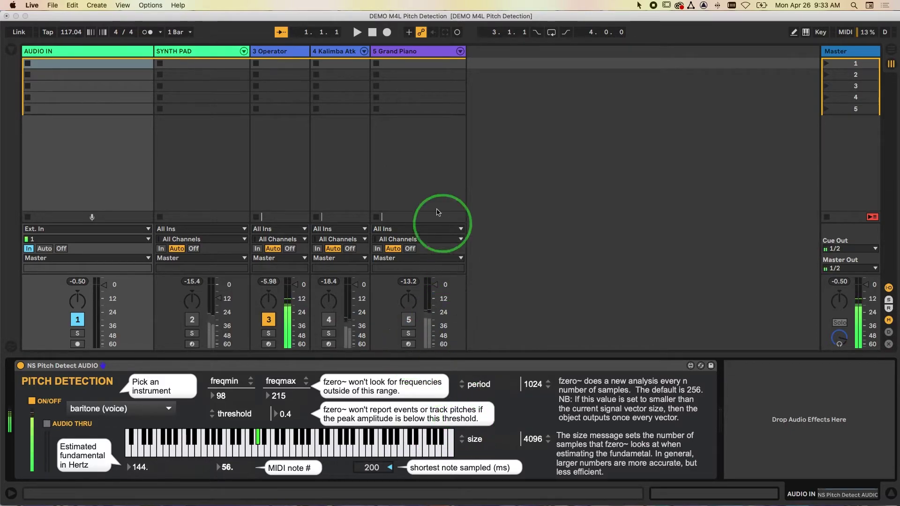
# Step: Activate the 4 Kalimba Atk track in place of 3 Operator, with its Reverb, Delay and Chorus turned off
pyautogui.click(269, 319)
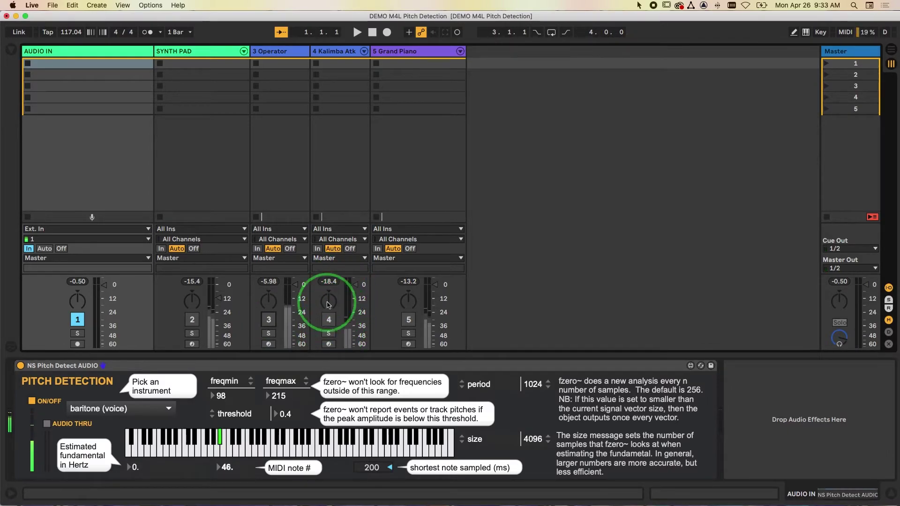
pyautogui.click(340, 53)
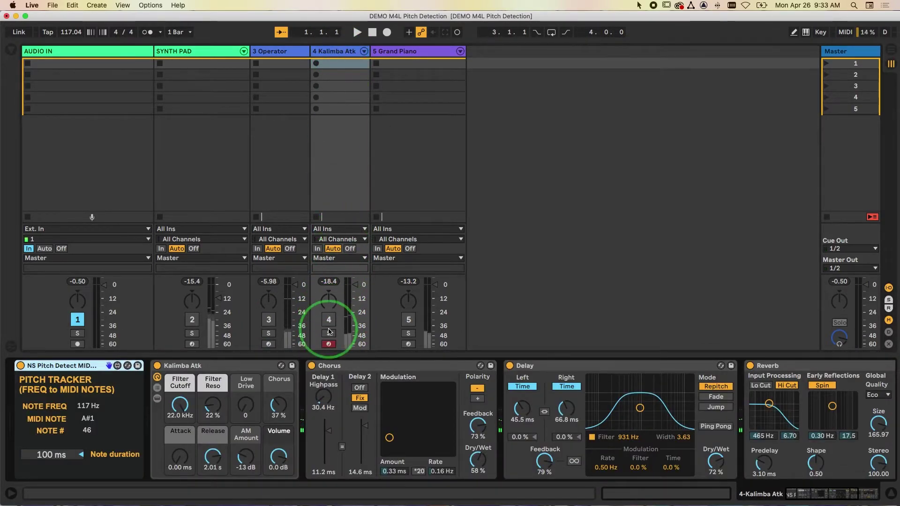
pyautogui.click(750, 366)
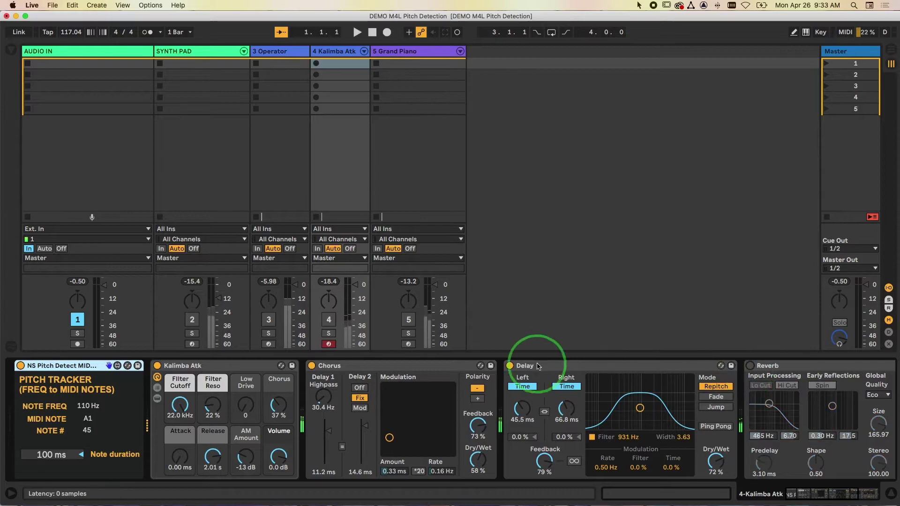
pyautogui.click(510, 366)
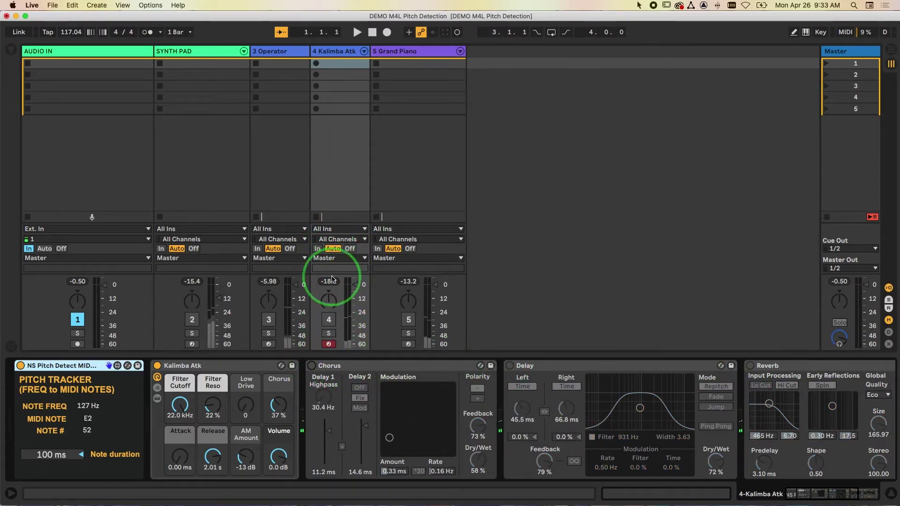
pyautogui.click(329, 319)
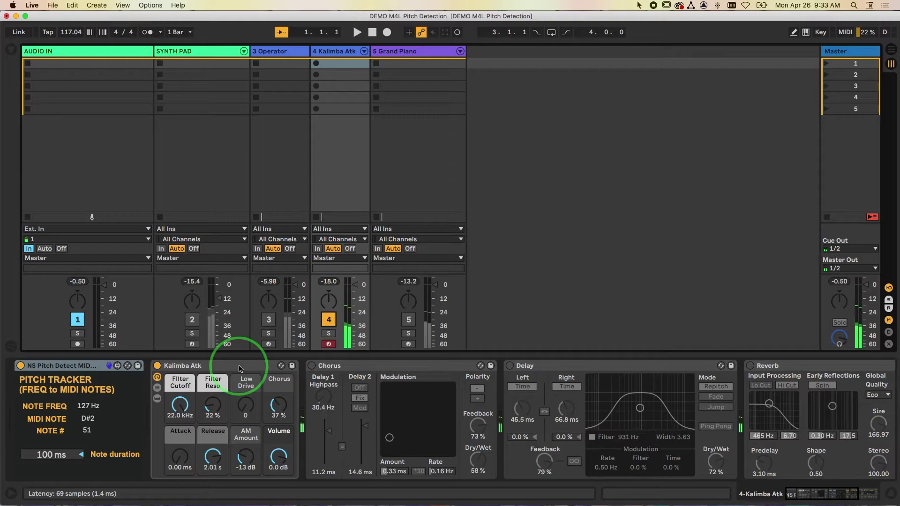
# Step: Turn on the Chorus, Delay and Reverb effects on the 4 Kalimba Atk track
pyautogui.click(312, 366)
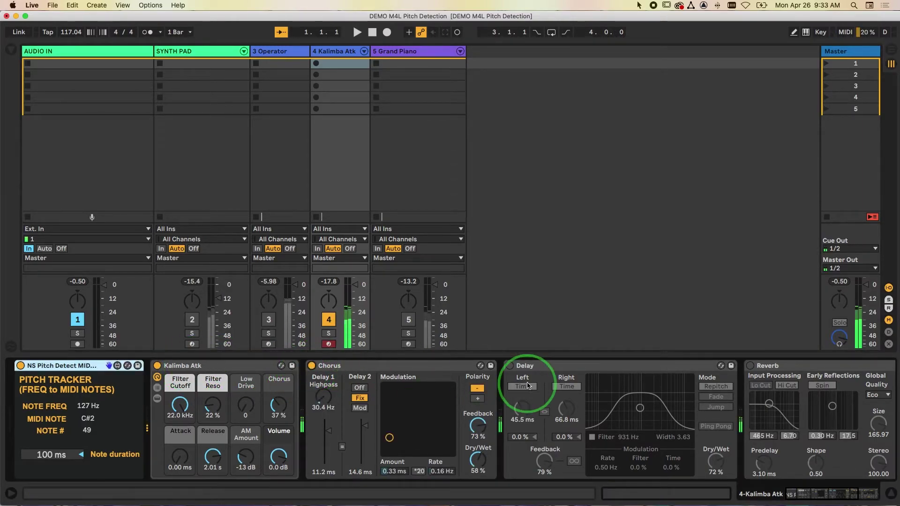
pyautogui.click(510, 366)
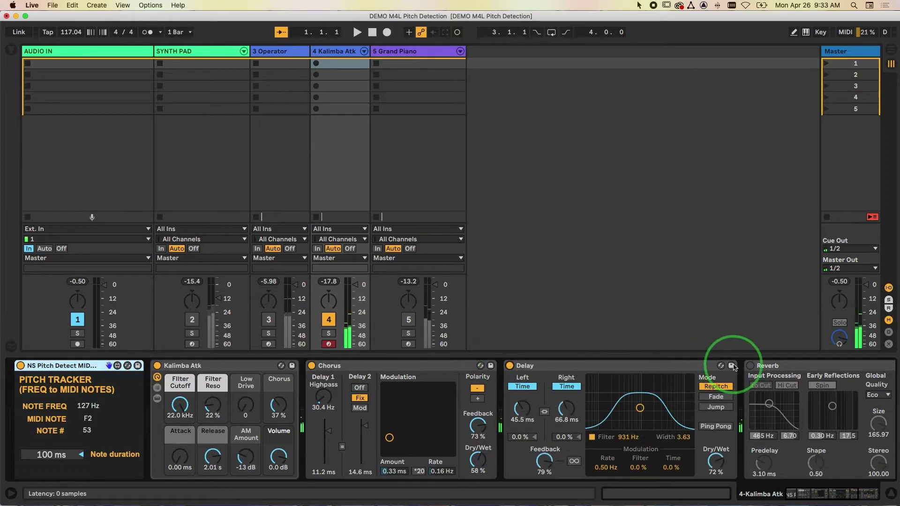
pyautogui.click(750, 366)
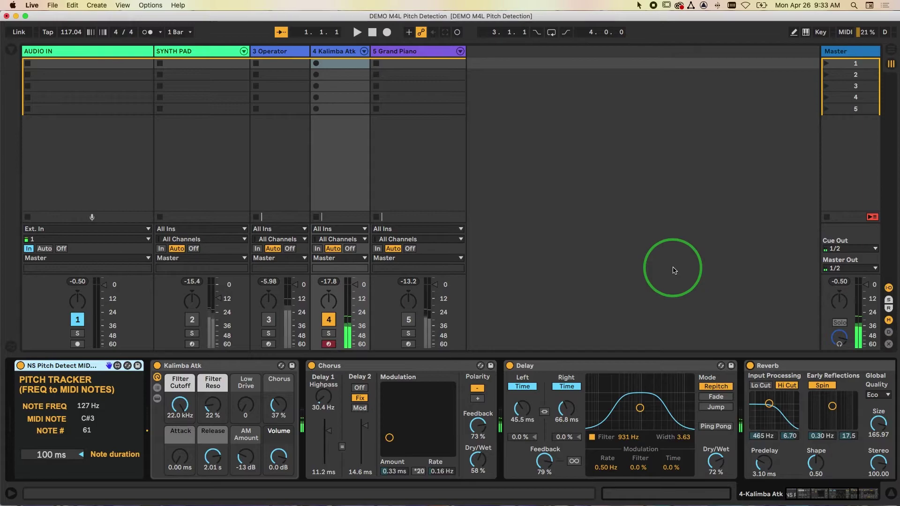
# Step: Deactivate the 4 Kalimba Atk track and activate SYNTH PAD in its place, armed and with its devices displayed
pyautogui.click(329, 321)
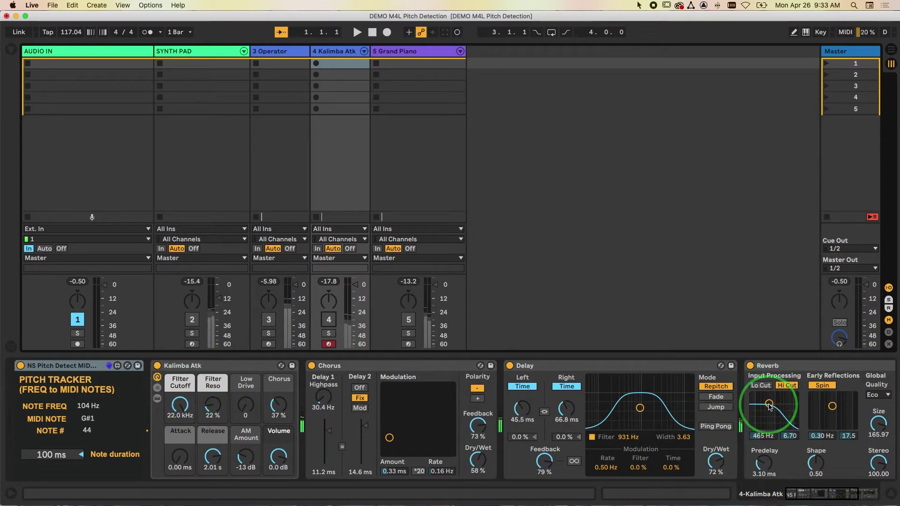
pyautogui.click(192, 344)
pyautogui.click(200, 55)
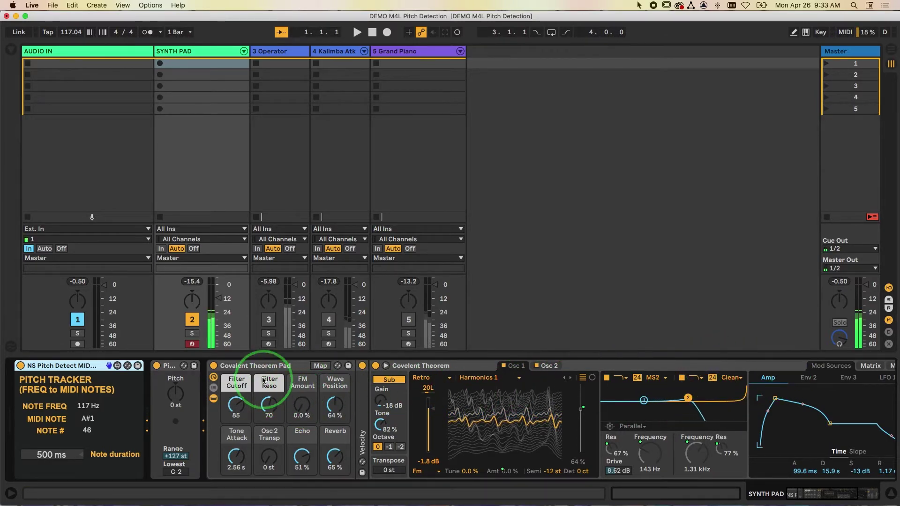
pyautogui.click(191, 320)
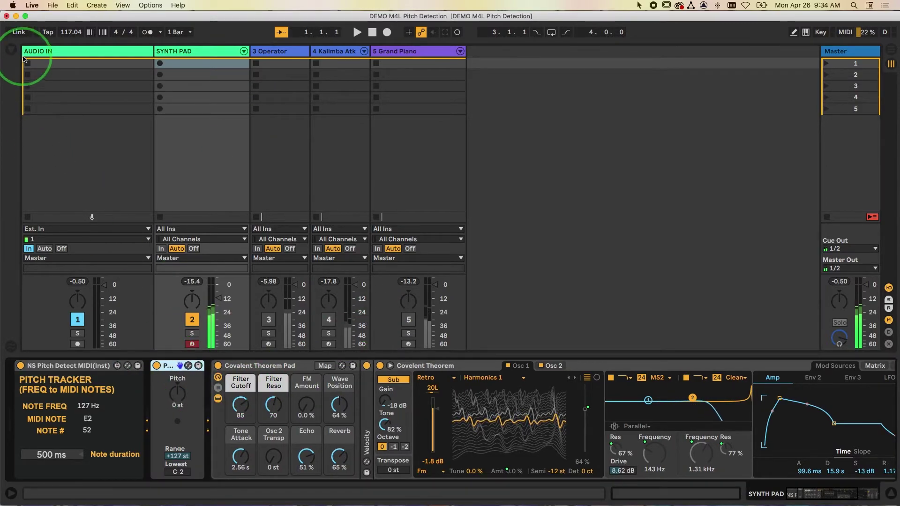
# Step: Deactivate the SYNTH PAD track and locate the Pitch device among the browser's MIDI effects
pyautogui.click(11, 49)
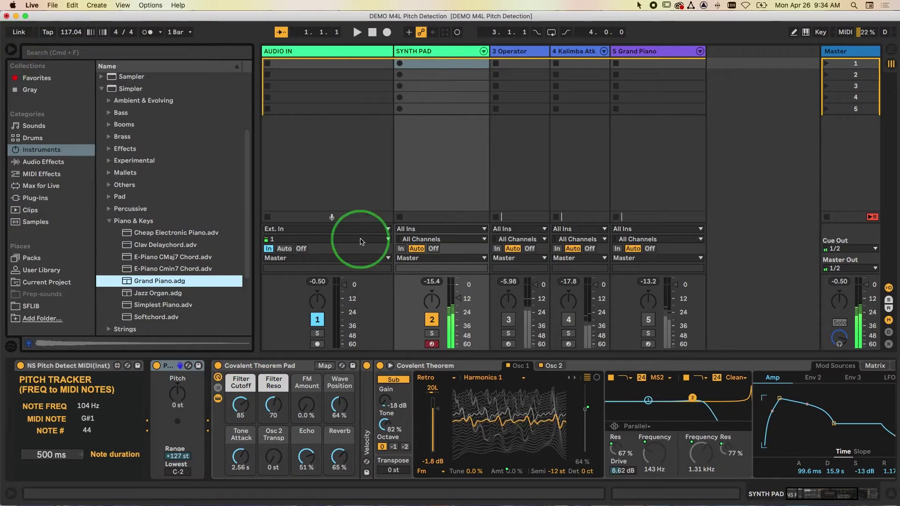
pyautogui.click(431, 319)
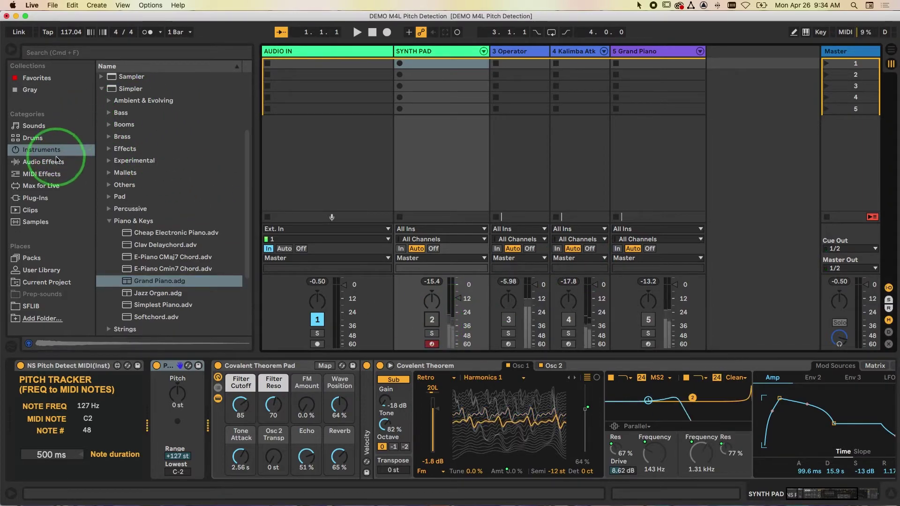
pyautogui.click(49, 173)
pyautogui.click(126, 125)
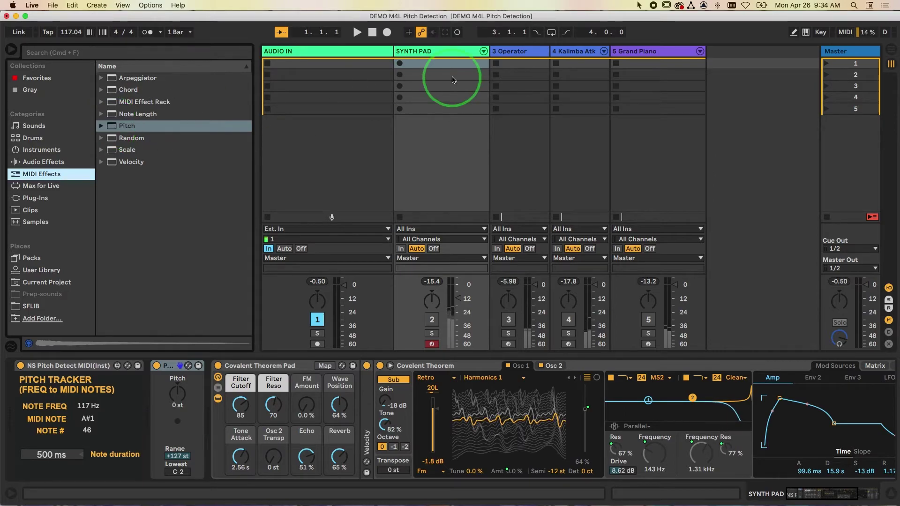
# Step: Insert the Pitch MIDI effect between the pitch tracker and Grand Piano, and set it to -36 st with the track active
pyautogui.click(630, 51)
pyautogui.moveTo(118, 125); pyautogui.dragTo(133, 375)
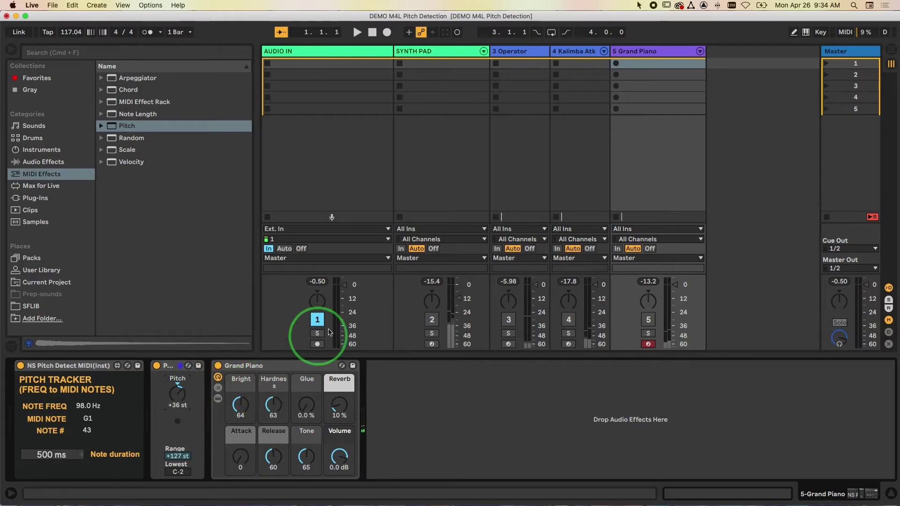
pyautogui.click(649, 320)
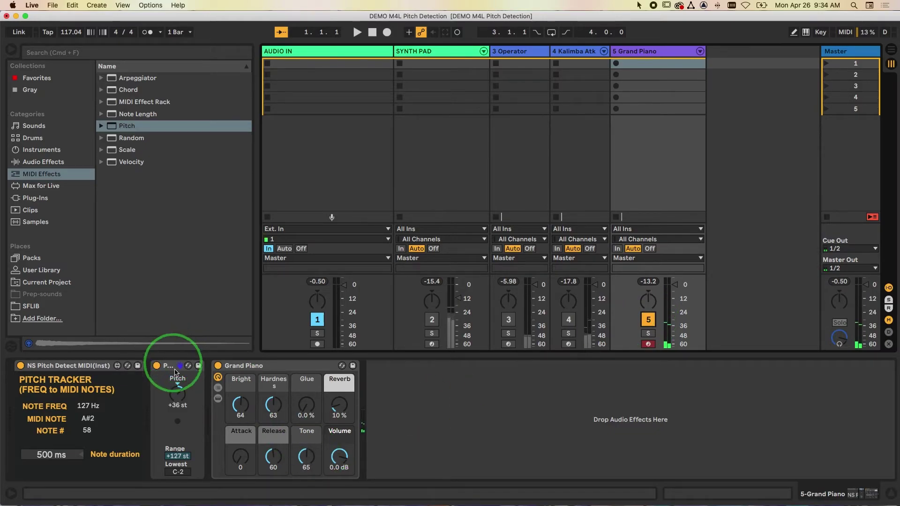
pyautogui.moveTo(181, 394); pyautogui.dragTo(181, 408)
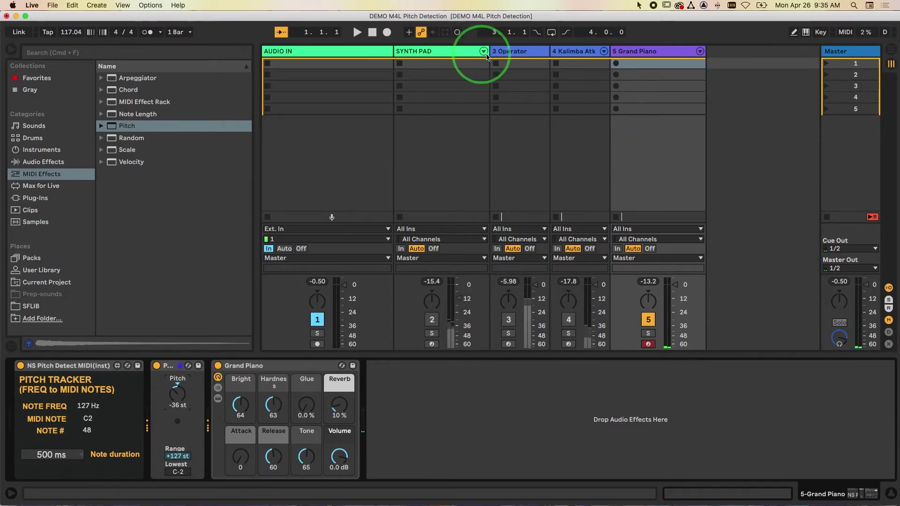
# Step: Set the Pitch effect on SYNTH PAD to +24 st and activate that track in place of 5 Grand Piano
pyautogui.click(435, 57)
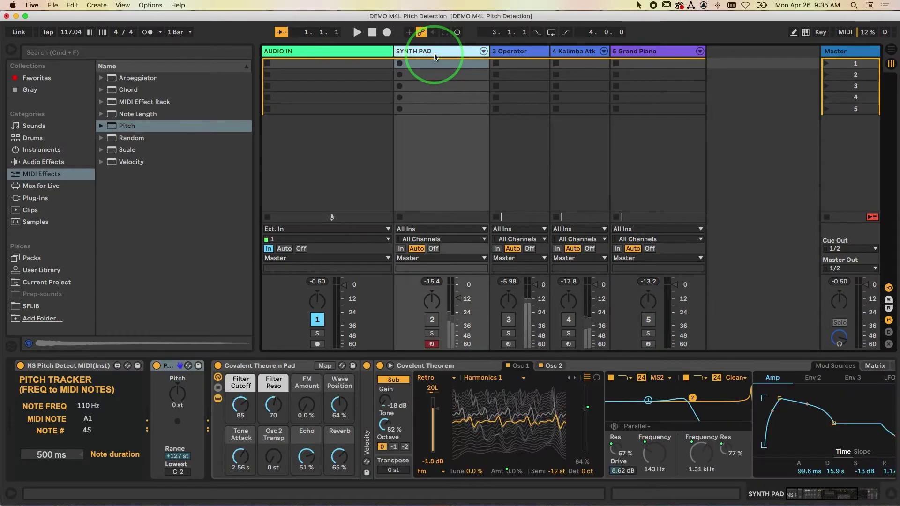
pyautogui.click(177, 393)
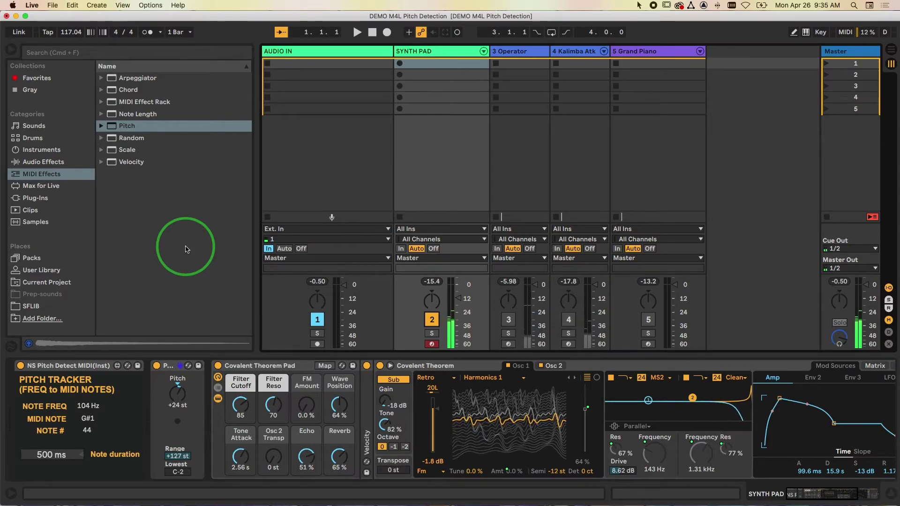
# Step: Turn on the detector's Audio Thru on AUDIO IN while SYNTH PAD is deactivated, and reactivate SYNTH PAD to hear both together
pyautogui.click(311, 58)
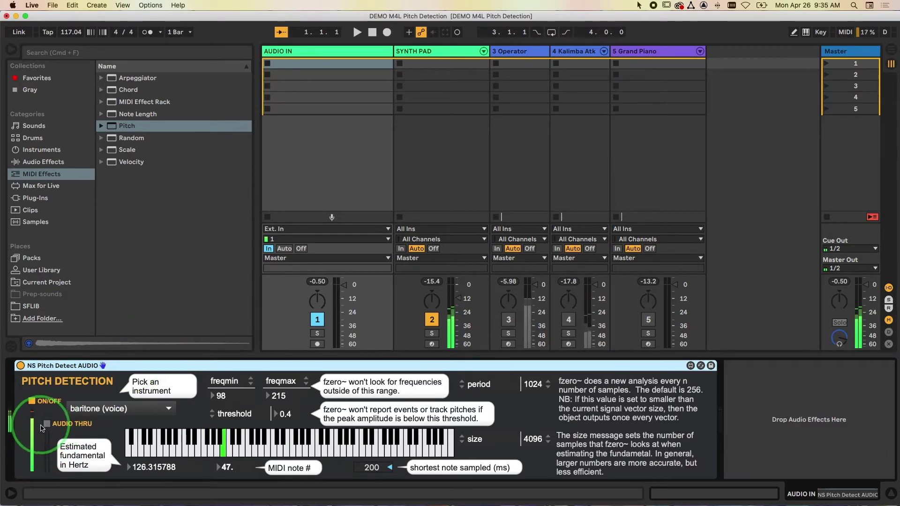
pyautogui.click(431, 321)
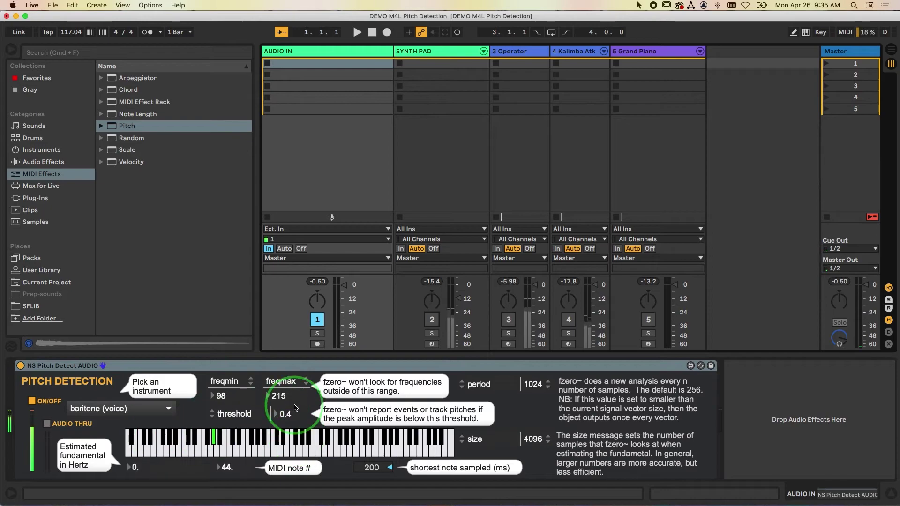
pyautogui.click(47, 424)
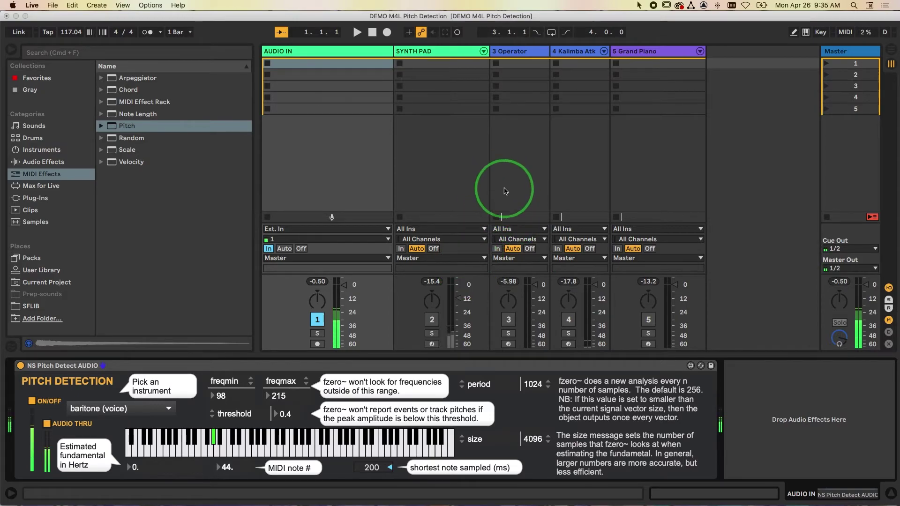
pyautogui.click(432, 320)
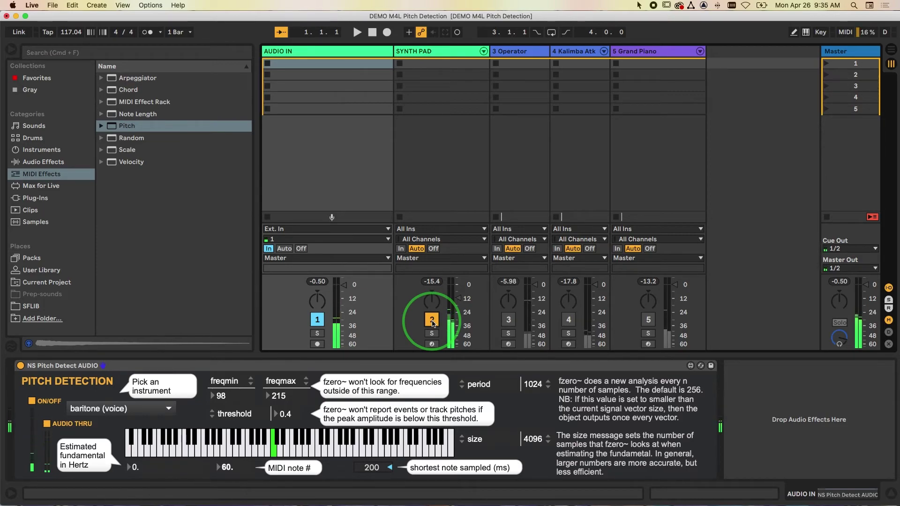
# Step: Turn off Audio Thru and pitch detection on AUDIO IN, and stop playback
pyautogui.click(46, 423)
pyautogui.click(33, 402)
pyautogui.click(372, 34)
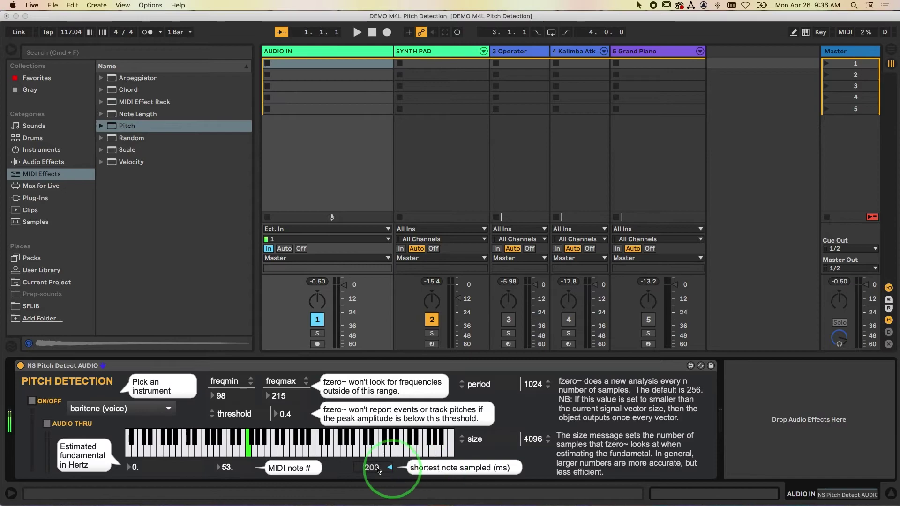
# Step: Compare the tracker's note duration on SYNTH PAD with the detector's shortest note sampled setting on AUDIO IN
pyautogui.click(427, 50)
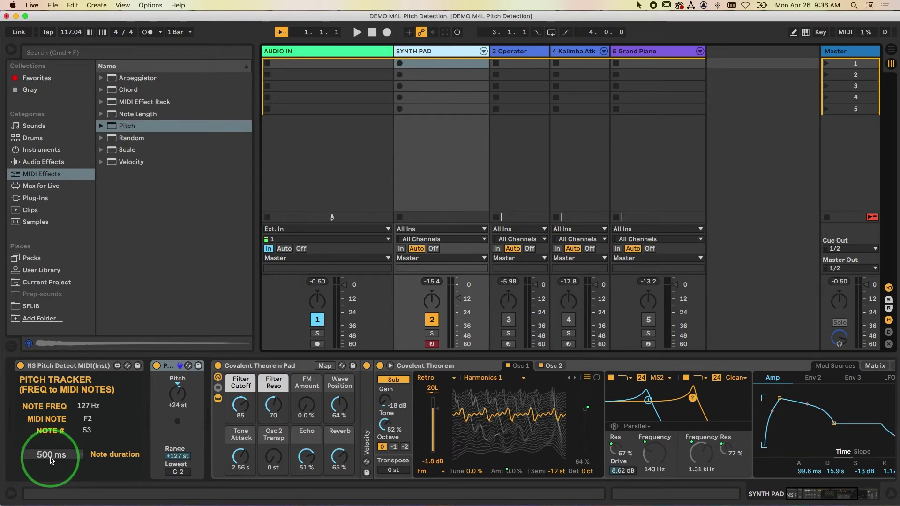
pyautogui.click(318, 57)
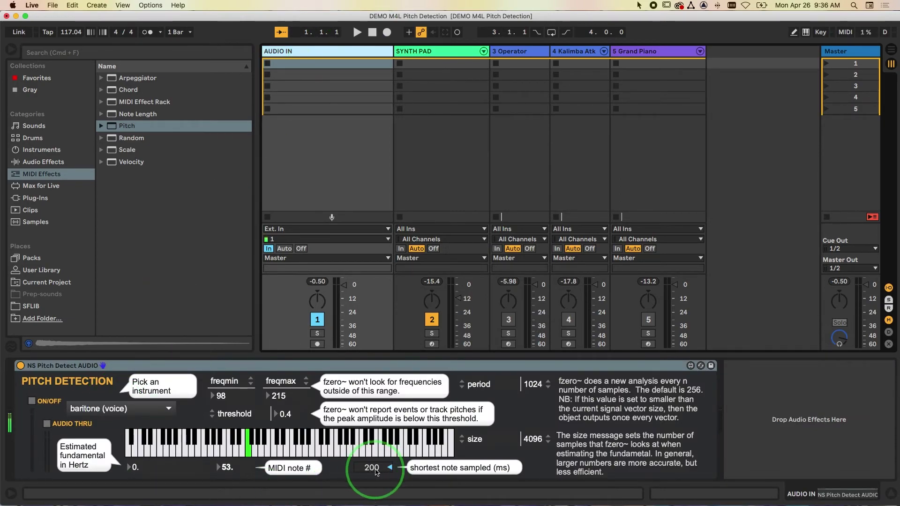
pyautogui.click(437, 59)
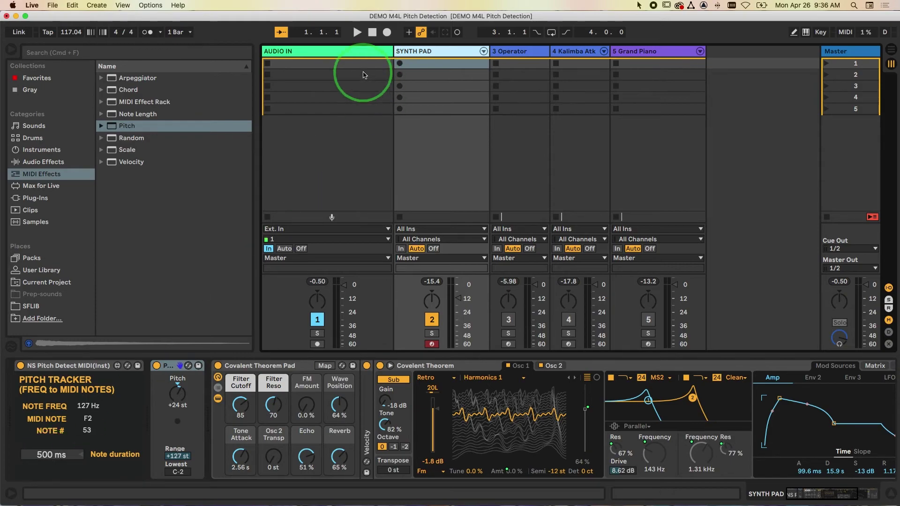
pyautogui.click(345, 51)
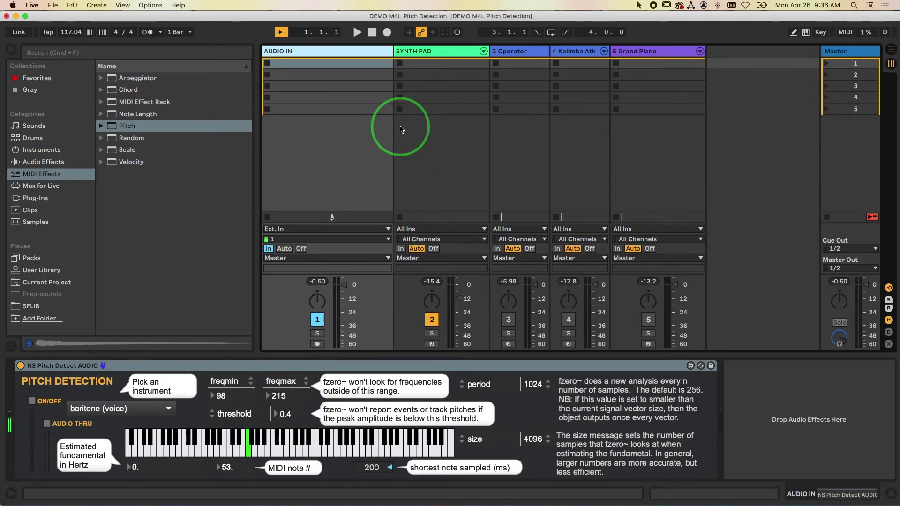
pyautogui.click(420, 53)
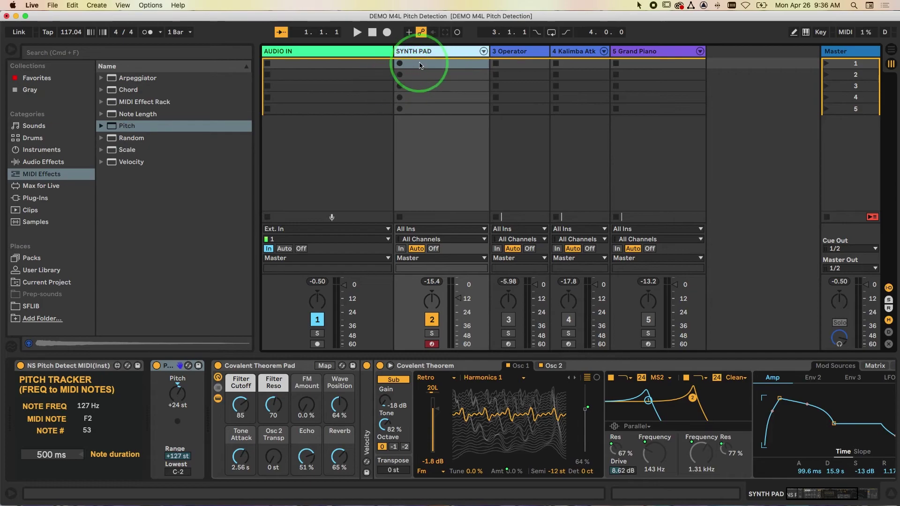
# Step: Check in MIDI mapping mode which pitch tracker and detector parameters on SYNTH PAD and AUDIO IN can be mapped
pyautogui.click(846, 32)
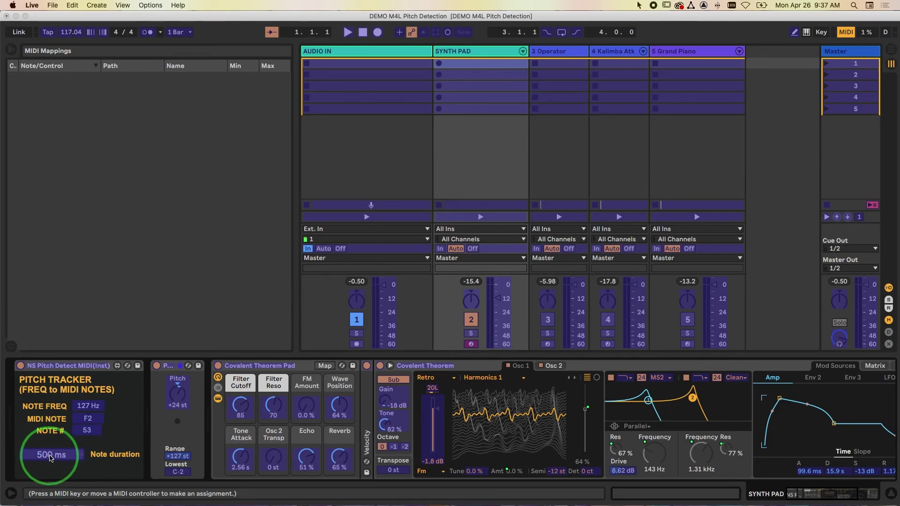
pyautogui.click(846, 33)
pyautogui.click(336, 62)
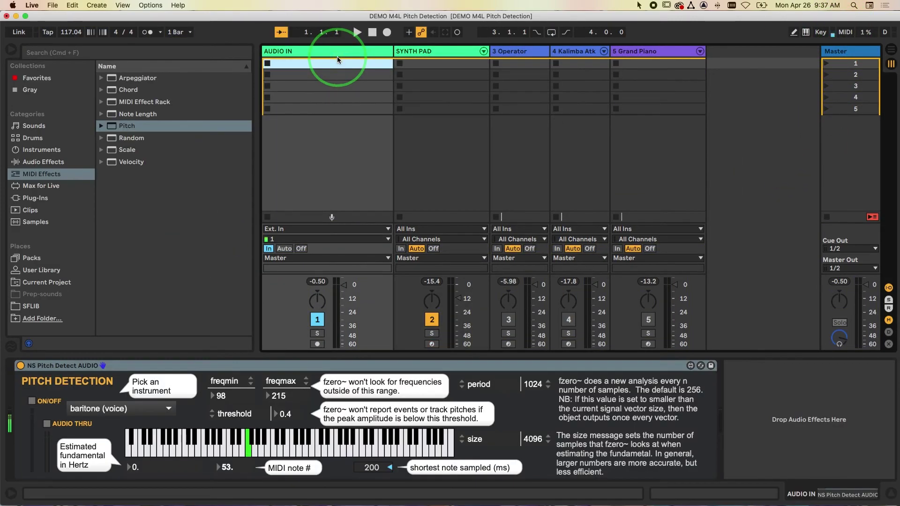
pyautogui.click(843, 32)
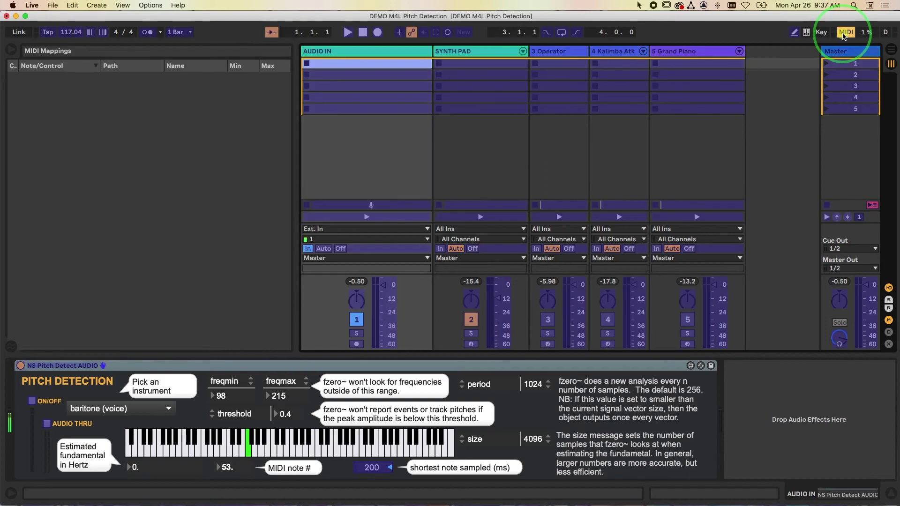
# Step: Map computer key 1 to the detector's ON/OFF switch and key 2 to its Audio Thru switch
pyautogui.click(821, 31)
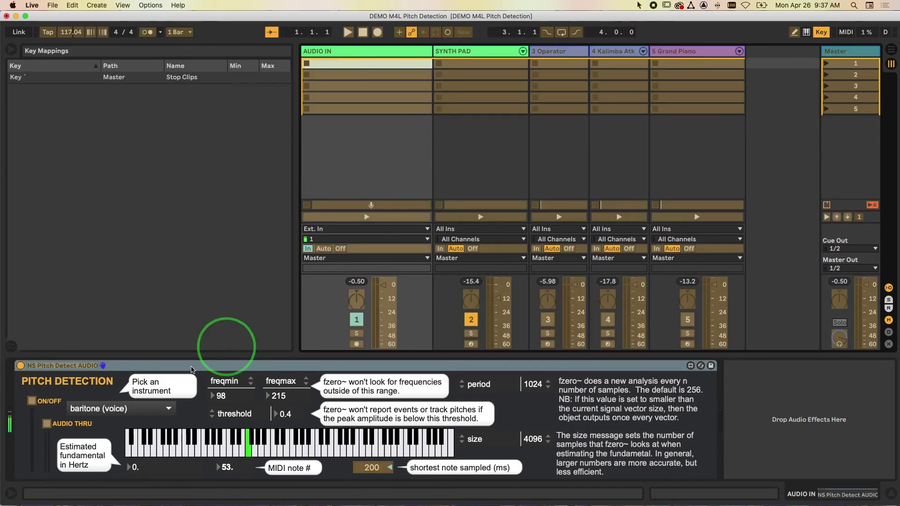
pyautogui.click(33, 402)
pyautogui.press('1')
pyautogui.click(46, 424)
pyautogui.press('2')
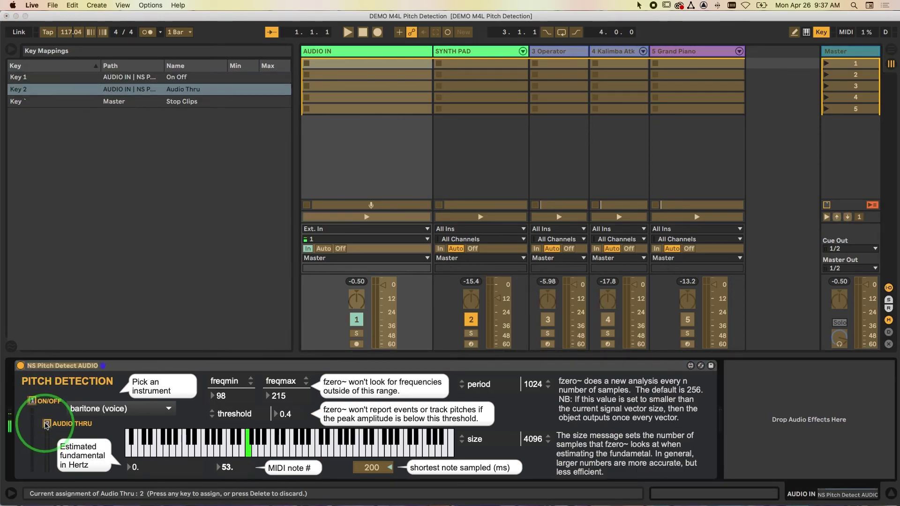
pyautogui.click(821, 34)
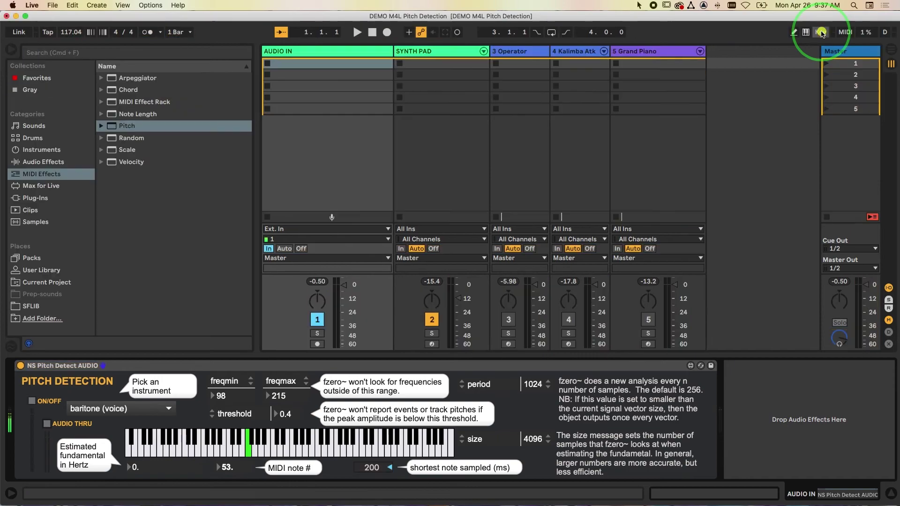
# Step: Test the detector's mapped ON/OFF switch and its Audio Thru switch on AUDIO IN with SYNTH PAD active
pyautogui.press('1')
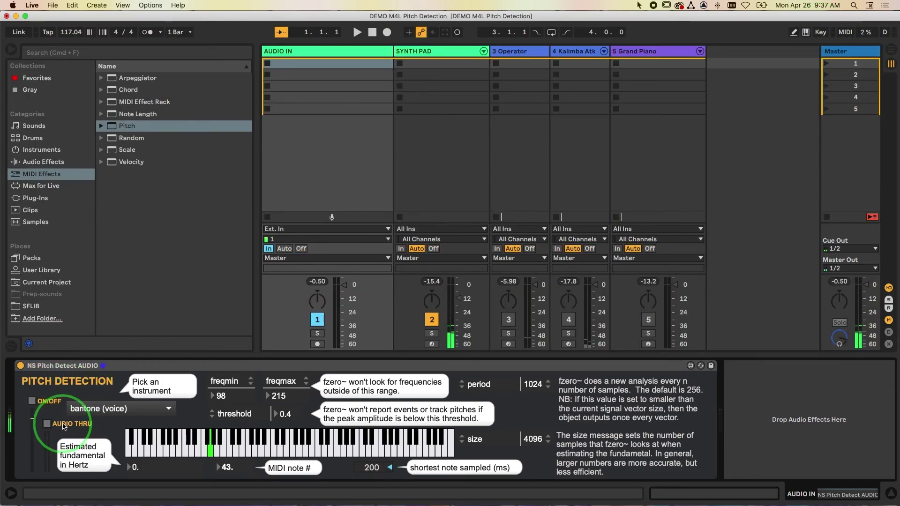
pyautogui.click(47, 424)
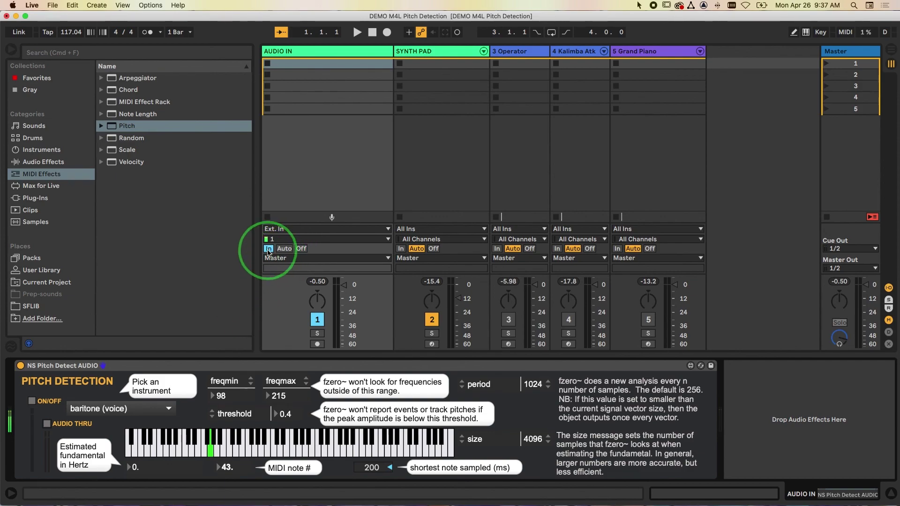
pyautogui.click(47, 424)
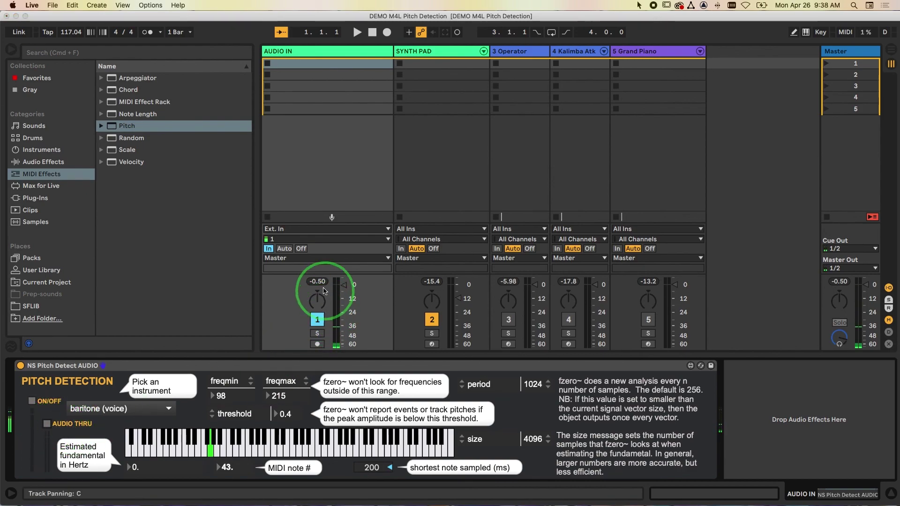